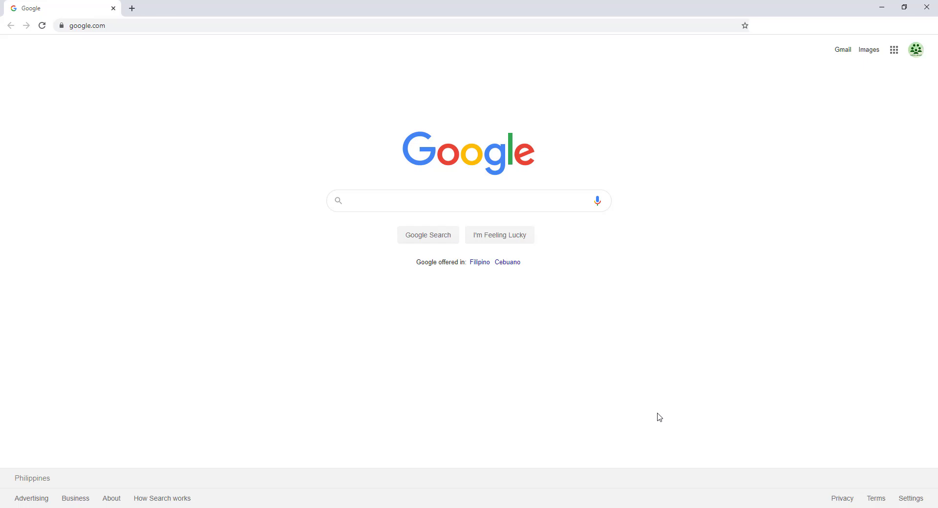
Go to the Meralco Online login page at online.meralco.com.ph.
{"action": "left_click", "coordinate": [288, 25]}
{"action": "type", "text": "online.meralco.ph"}
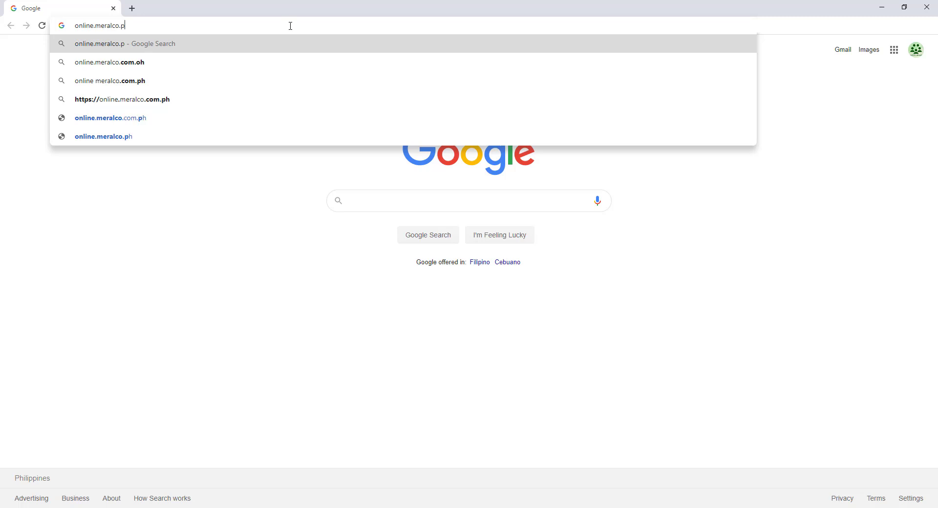
{"action": "key", "text": "BackSpace"}
{"action": "key", "text": "BackSpace"}
{"action": "type", "text": "com.p"}
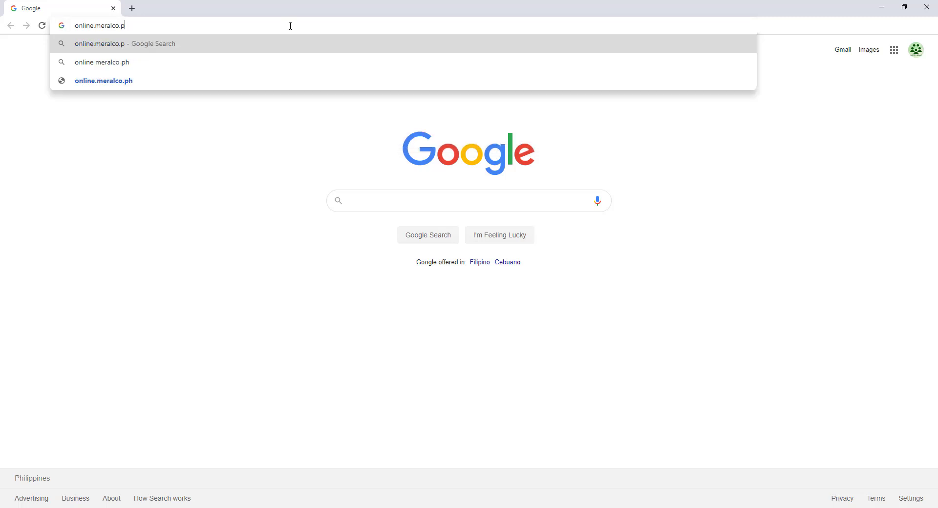
{"action": "type", "text": "h"}
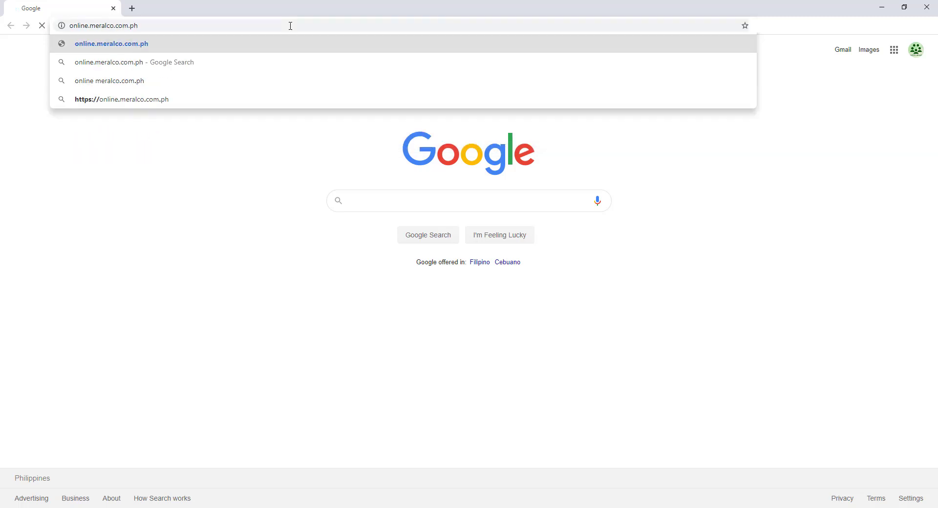
{"action": "key", "text": "Return"}
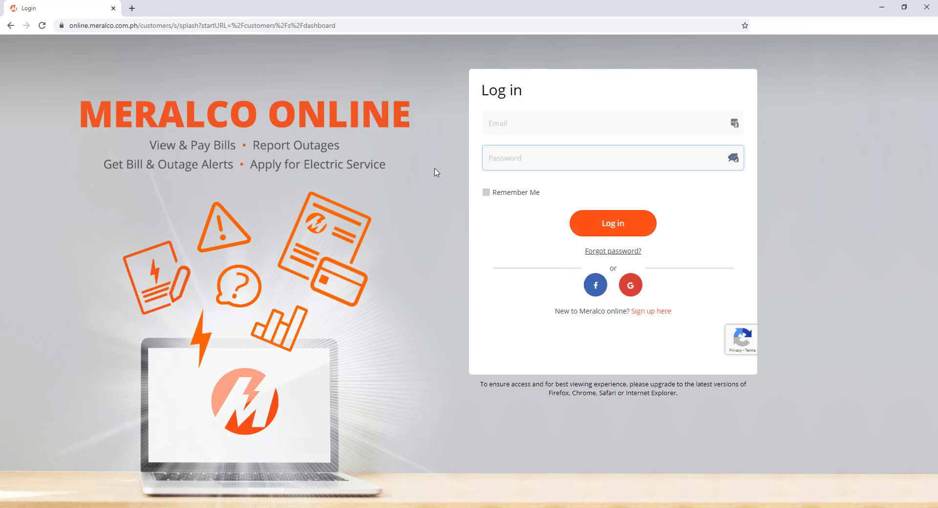
{"action": "left_click", "coordinate": [131, 9]}
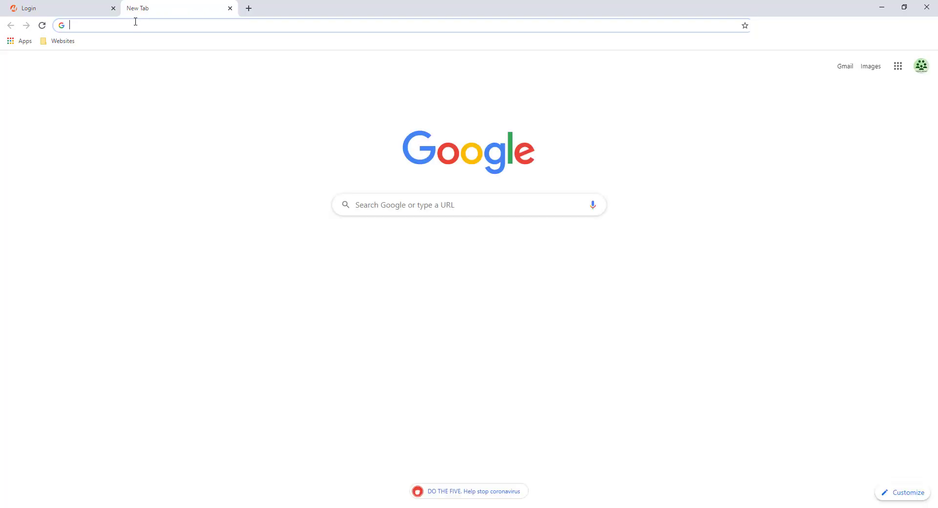
{"action": "type", "text": "www."}
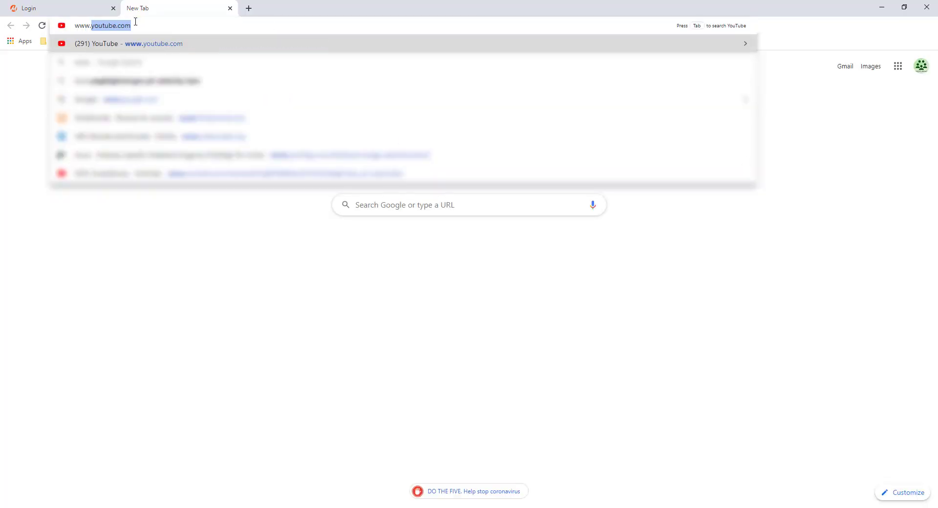
{"action": "type", "text": "meralc\\"}
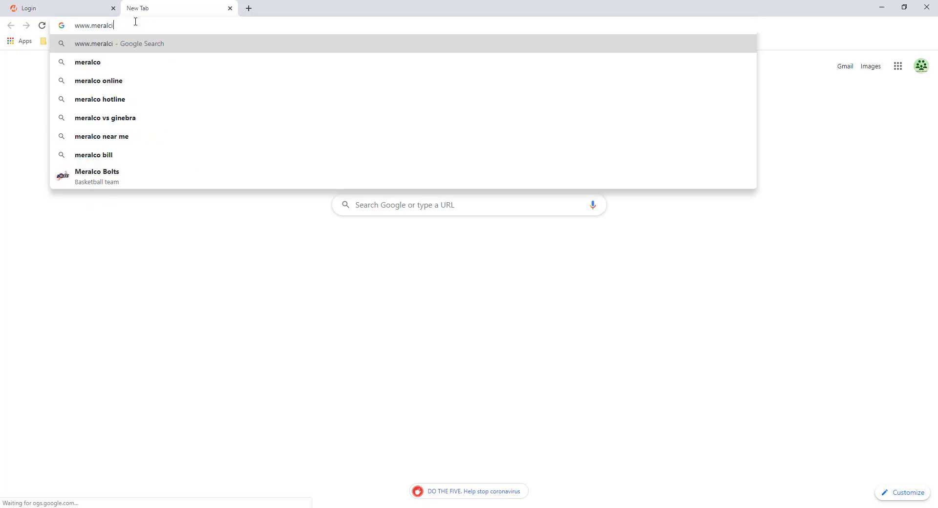
{"action": "key", "text": "BackSpace"}
{"action": "type", "text": "o"}
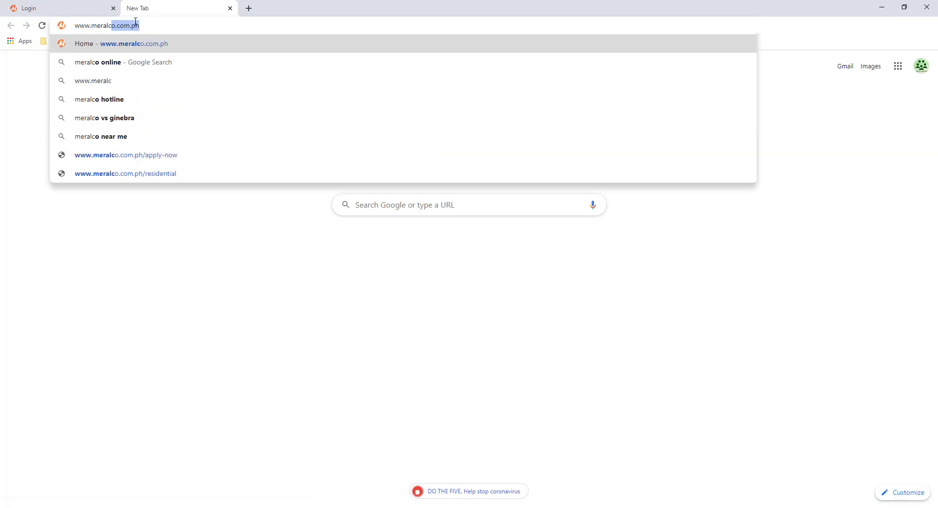
{"action": "type", "text": ".com.ph"}
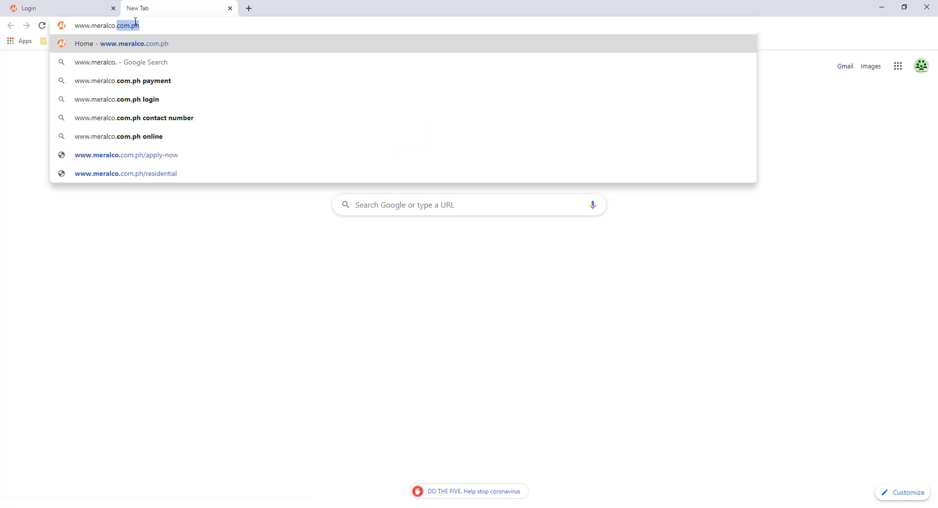
{"action": "key", "text": "Return"}
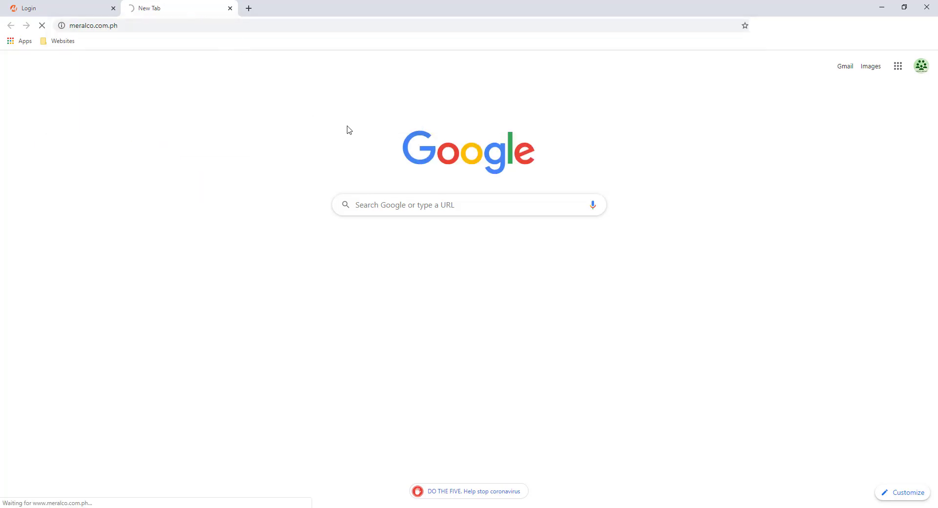
{"action": "key", "text": "Escape"}
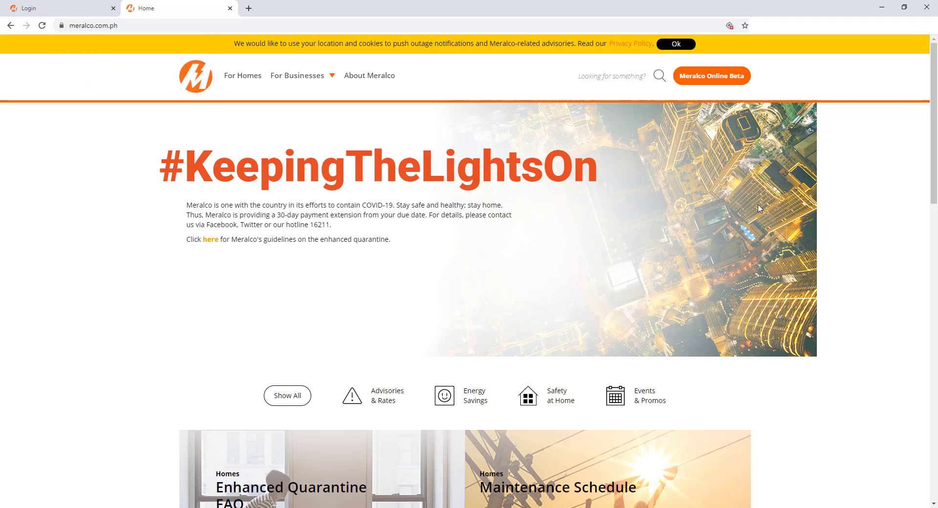
Open the Meralco Online login page from the Meralco home page and check its web address.
{"action": "mouse_move", "coordinate": [710, 88]}
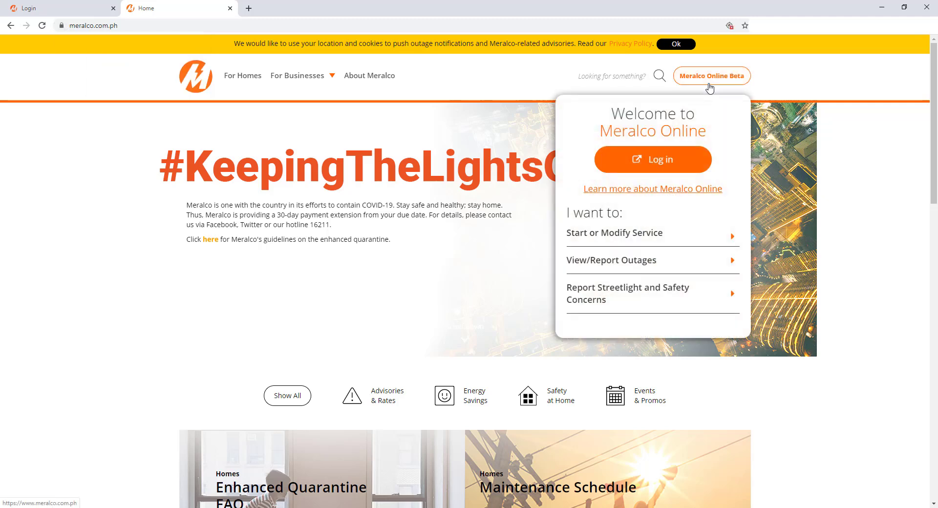
{"action": "left_click", "coordinate": [654, 168]}
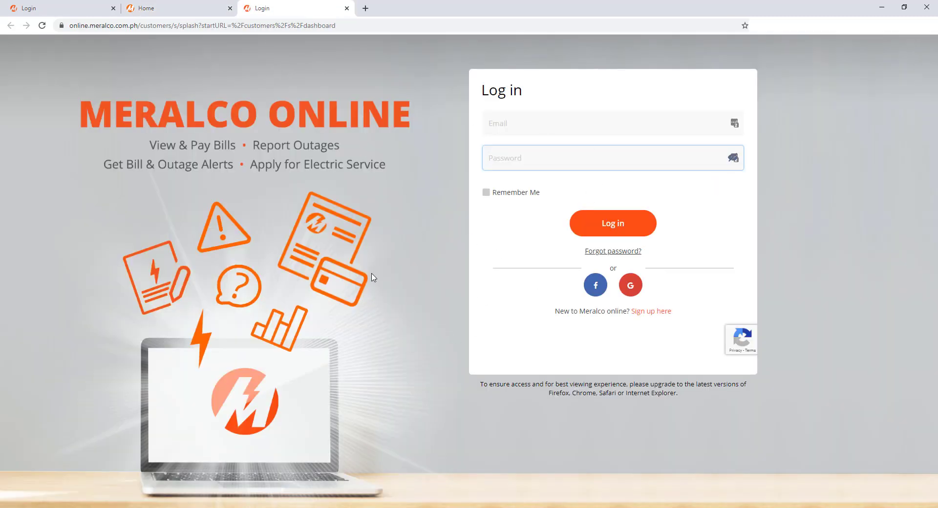
{"action": "left_click_drag", "start_coordinate": [139, 25], "coordinate": [71, 24]}
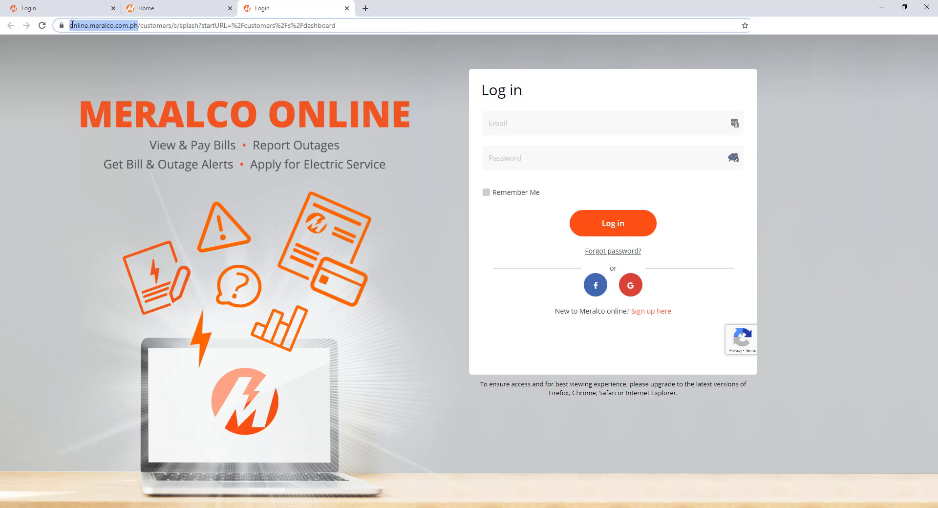
{"action": "left_click", "coordinate": [505, 240]}
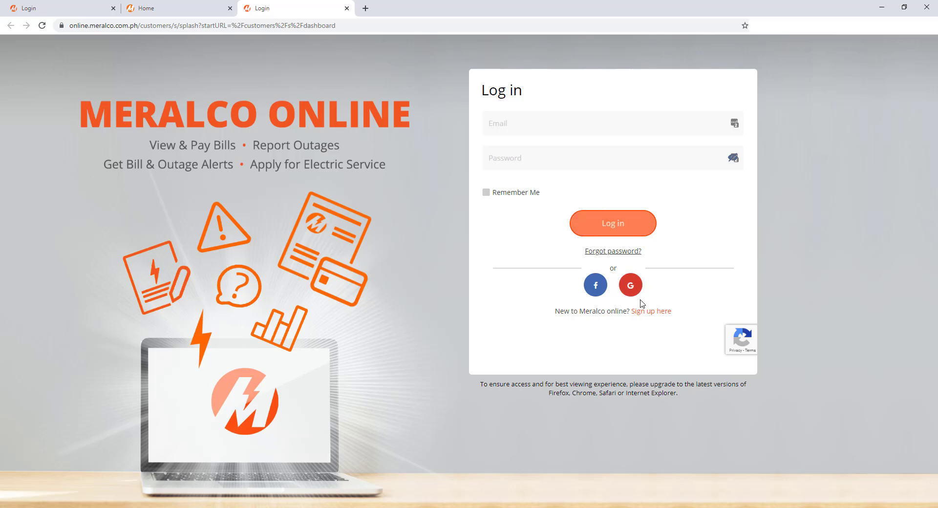
Open the new account sign-up form without saving the password, and choose the option "I already have a Meralco bill".
{"action": "left_click", "coordinate": [648, 315]}
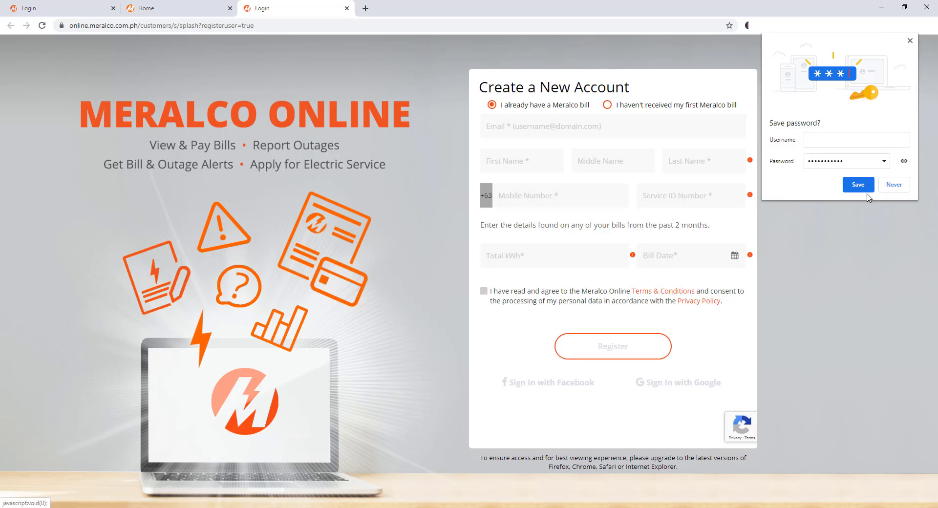
{"action": "left_click", "coordinate": [894, 188]}
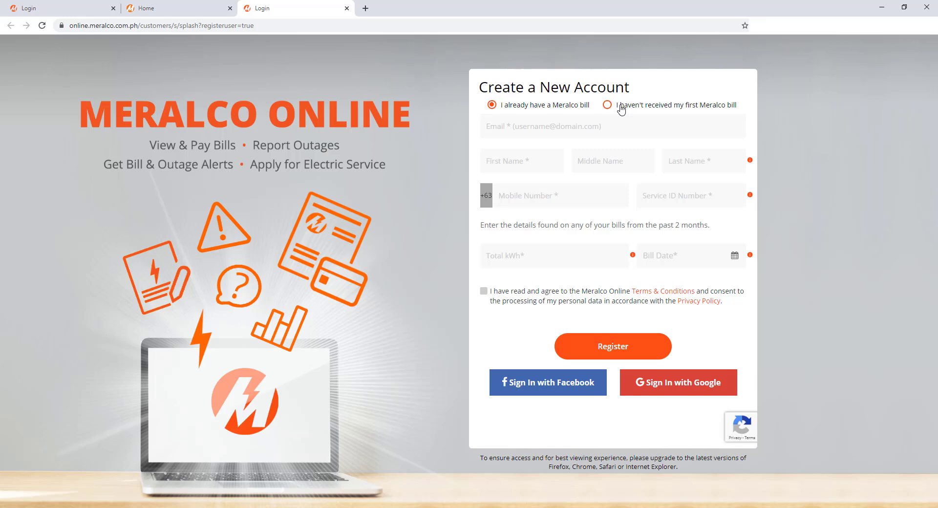
{"action": "left_click", "coordinate": [606, 106]}
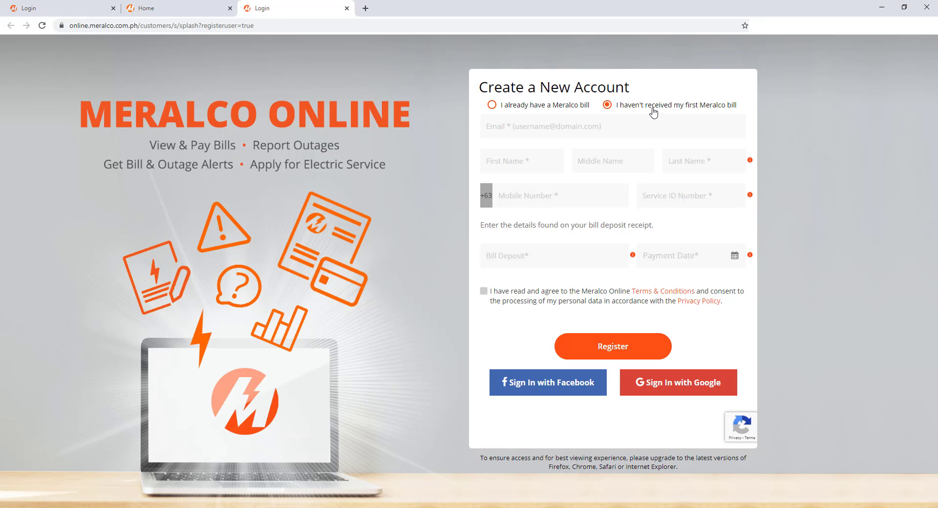
{"action": "left_click", "coordinate": [492, 106]}
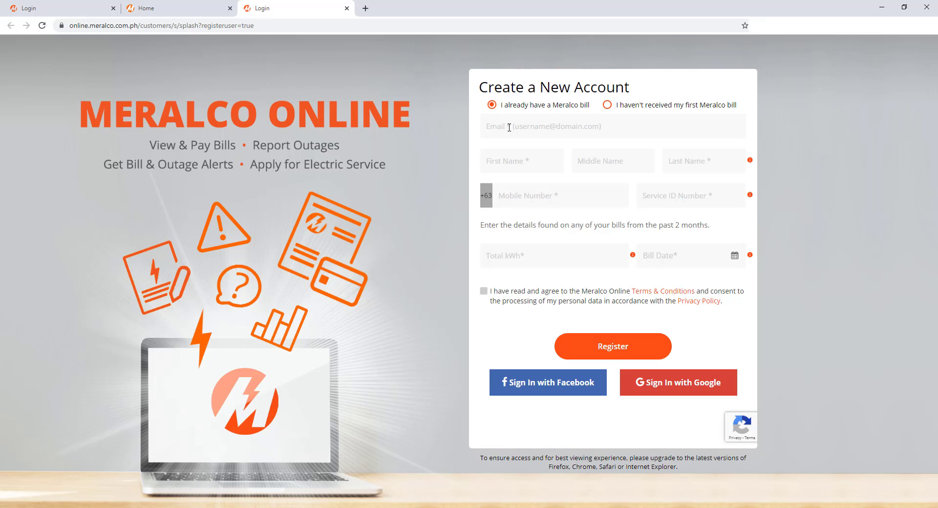
Fill in the customer's email address, first, middle and last names, and mobile number on the registration form.
{"action": "left_click", "coordinate": [524, 128]}
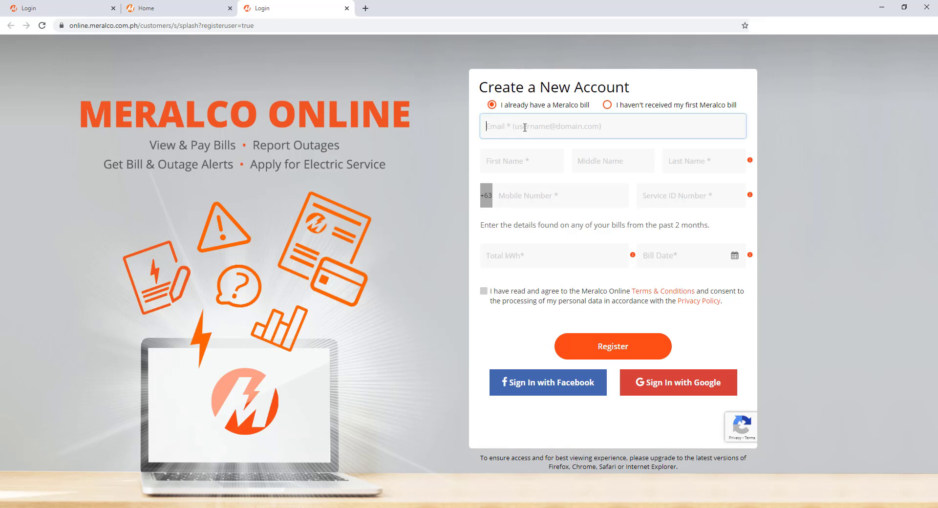
{"action": "type", "text": "@gmail.com"}
{"action": "left_click", "coordinate": [513, 160]}
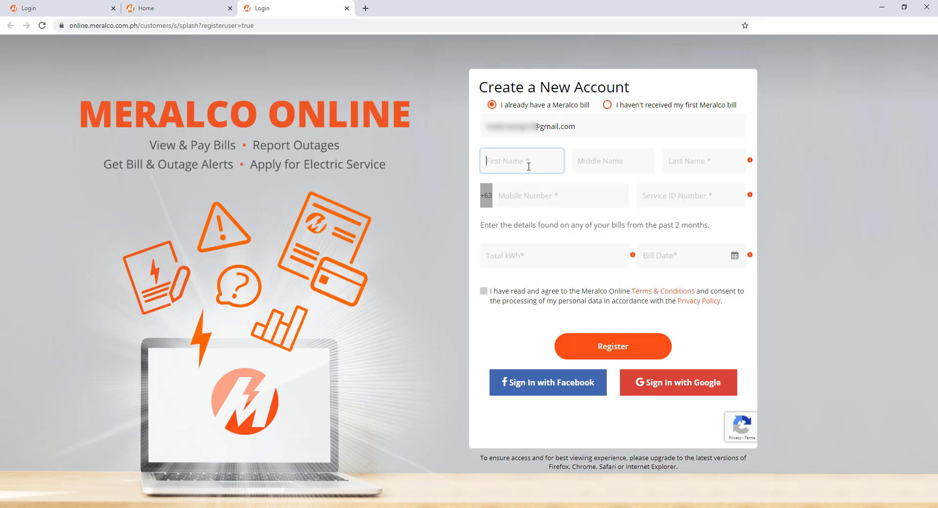
{"action": "type", "text": "[blurred]"}
{"action": "key", "text": "Tab"}
{"action": "type", "text": "[blurred]"}
{"action": "key", "text": "Tab"}
{"action": "type", "text": "[blurred]"}
{"action": "key", "text": "Tab"}
{"action": "type", "text": "[blurred]"}
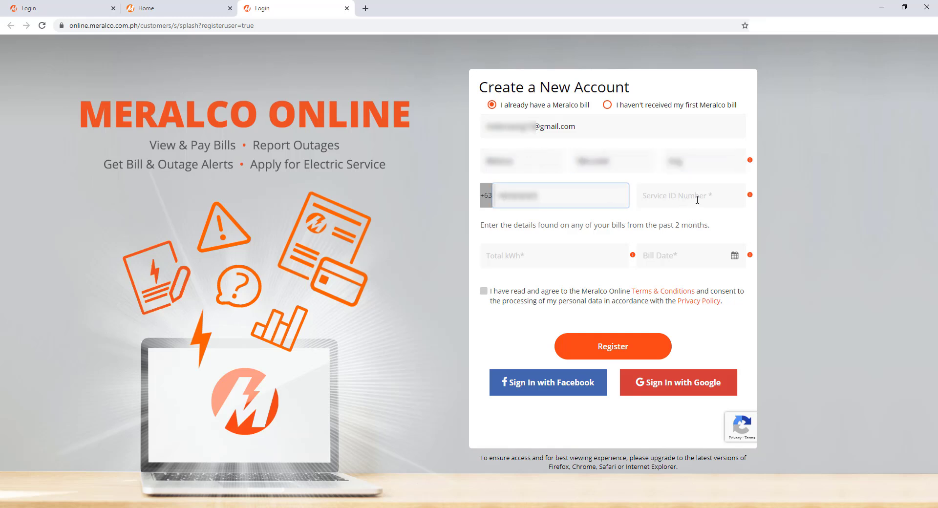
Check the hint showing where the Service ID Number is on the bill, and enter the customer's Service ID Number.
{"action": "mouse_move", "coordinate": [750, 196]}
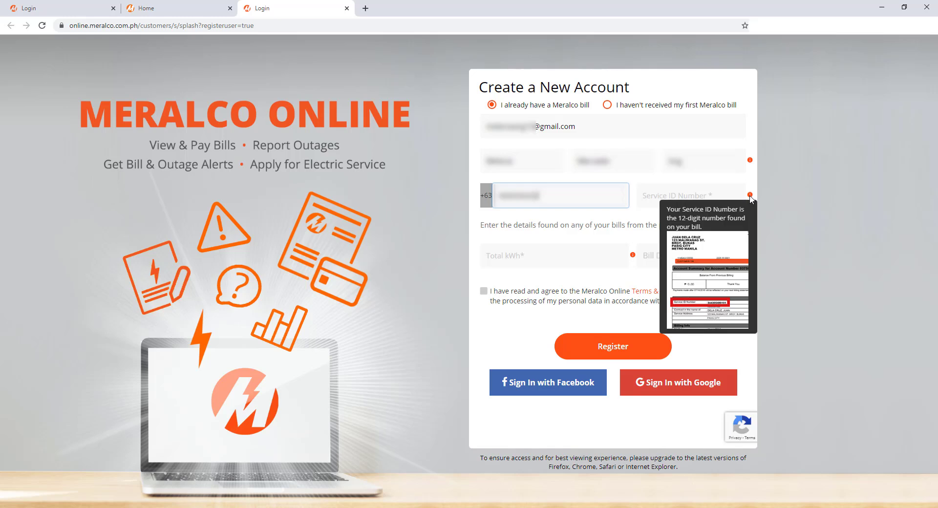
{"action": "left_click", "coordinate": [750, 196]}
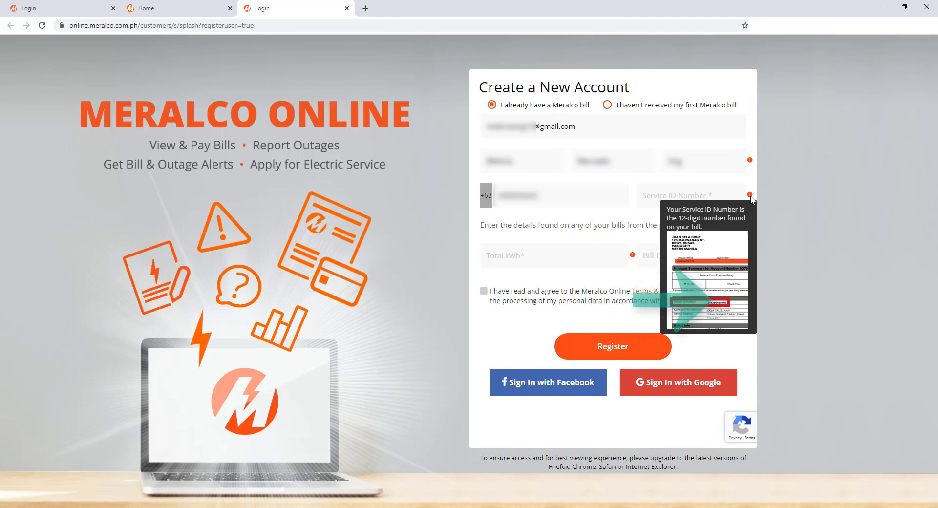
{"action": "left_click", "coordinate": [670, 196]}
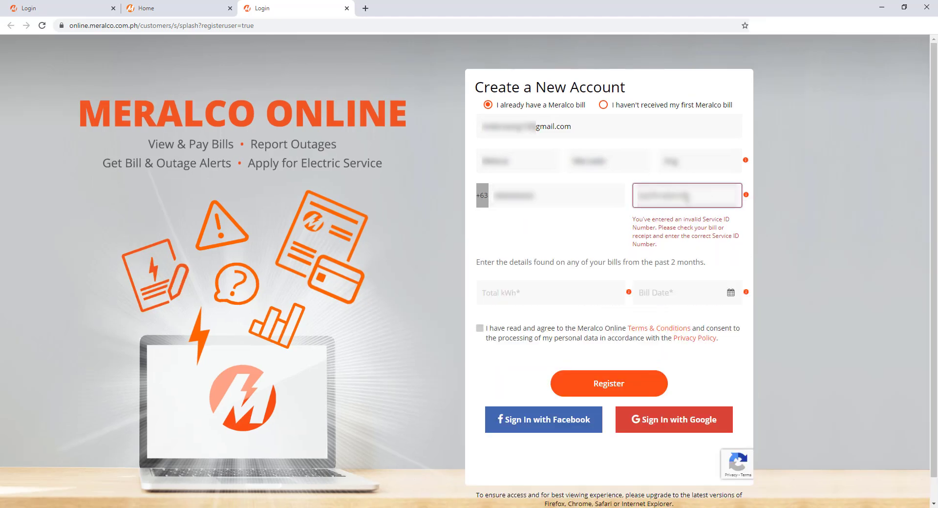
{"action": "left_click", "coordinate": [773, 229]}
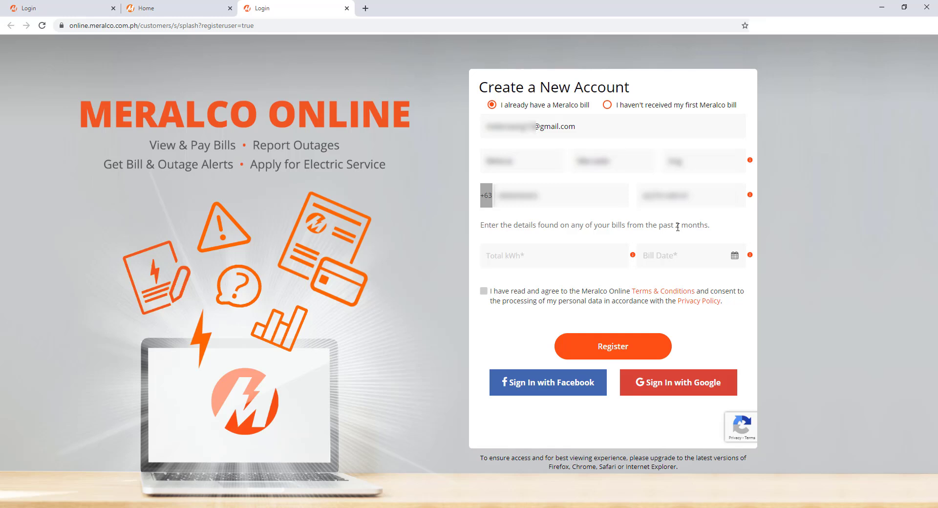
Enter 206 as the total kWh and 02/21/2020 as the bill date, and agree to the terms and privacy consent.
{"action": "left_click", "coordinate": [500, 257]}
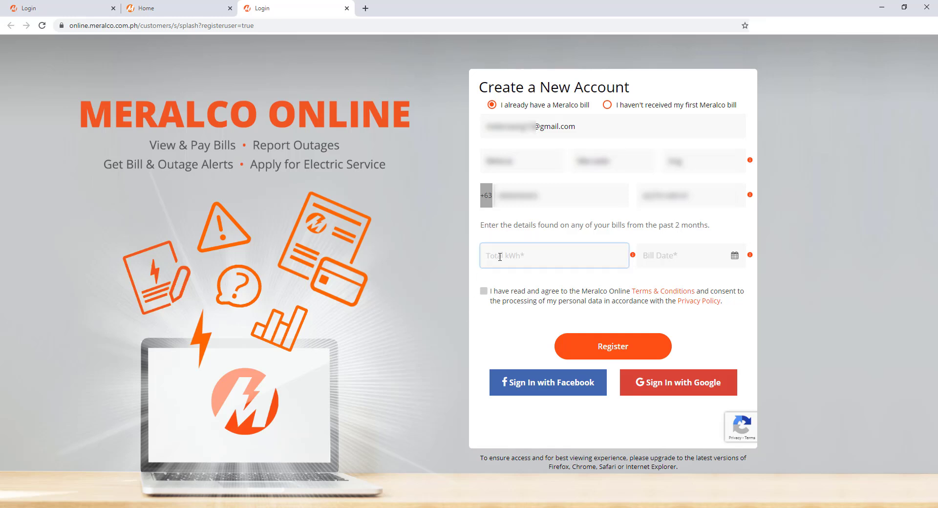
{"action": "type", "text": "206"}
{"action": "left_click", "coordinate": [734, 254]}
{"action": "left_click", "coordinate": [648, 279]}
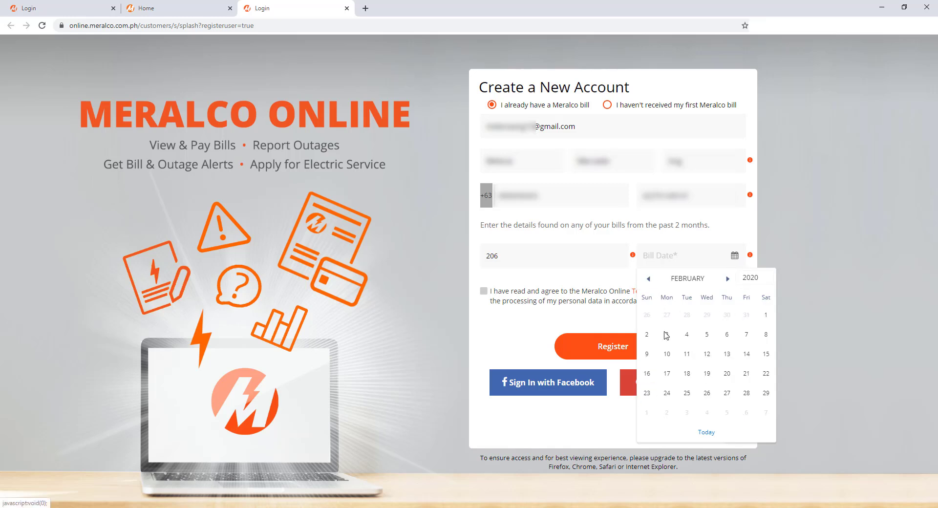
{"action": "left_click", "coordinate": [746, 374]}
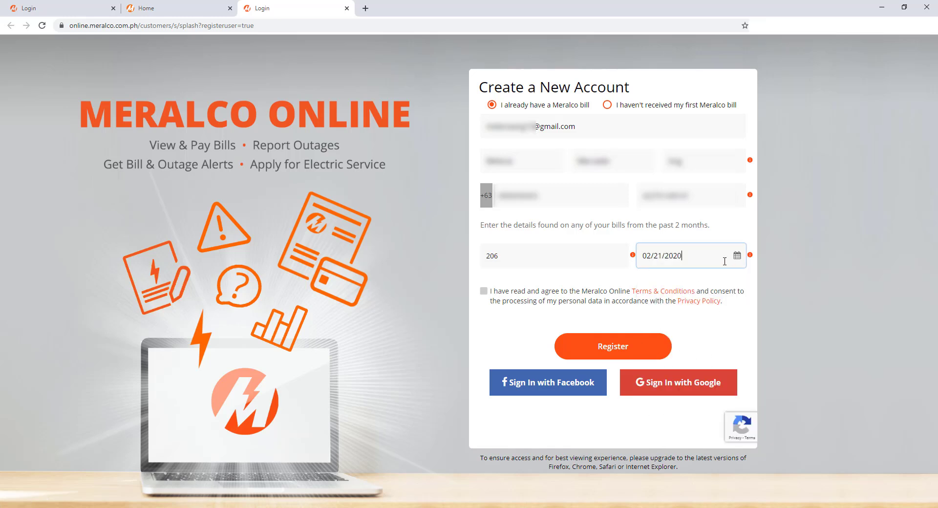
{"action": "left_click", "coordinate": [483, 291]}
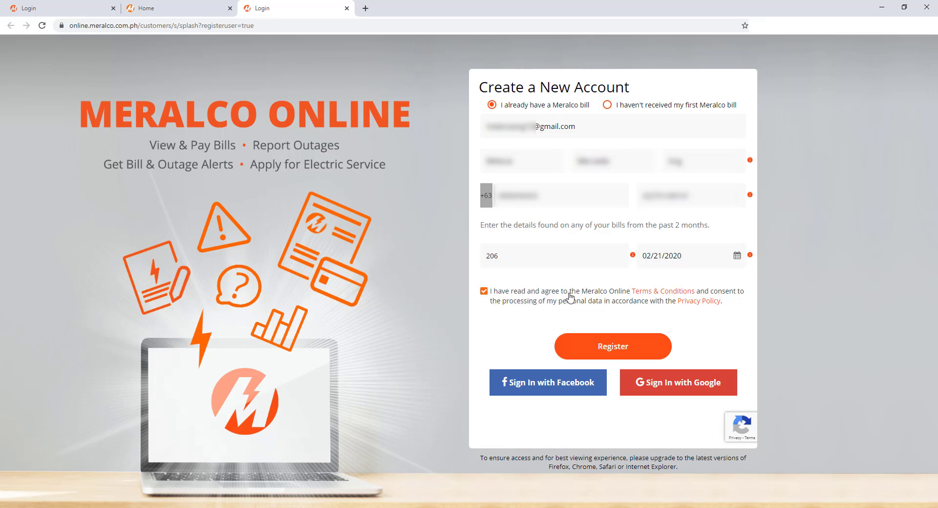
Open the Terms & Conditions and Privacy Policy links in separate tabs and read through the privacy policy.
{"action": "right_click", "coordinate": [659, 294]}
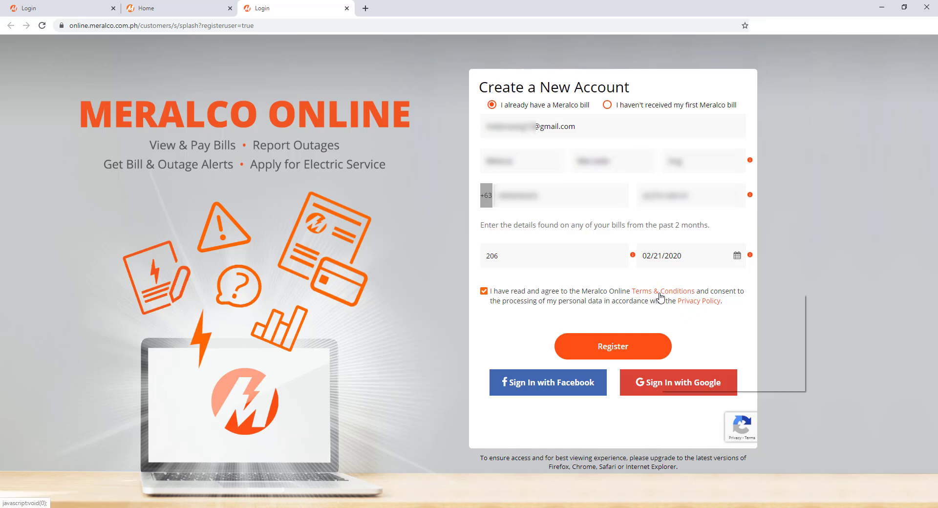
{"action": "left_click", "coordinate": [679, 303]}
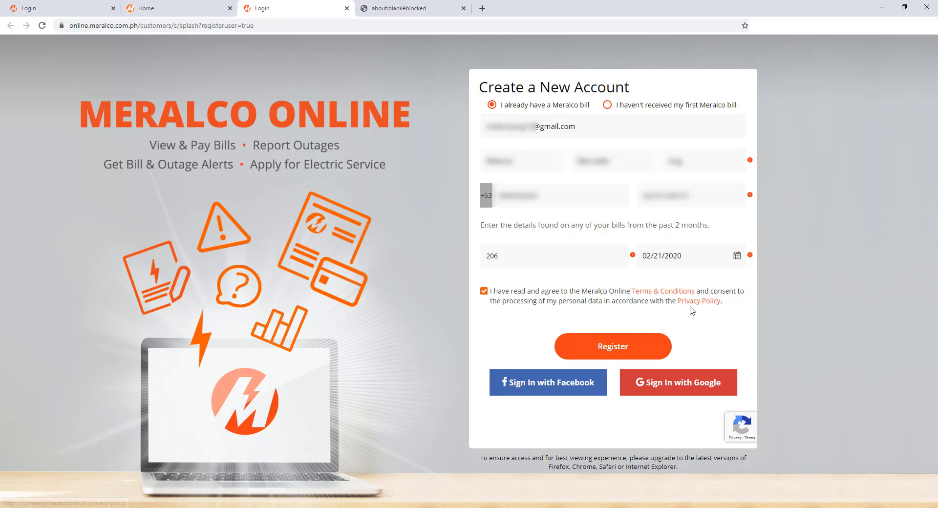
{"action": "right_click", "coordinate": [694, 304]}
{"action": "left_click", "coordinate": [707, 311]}
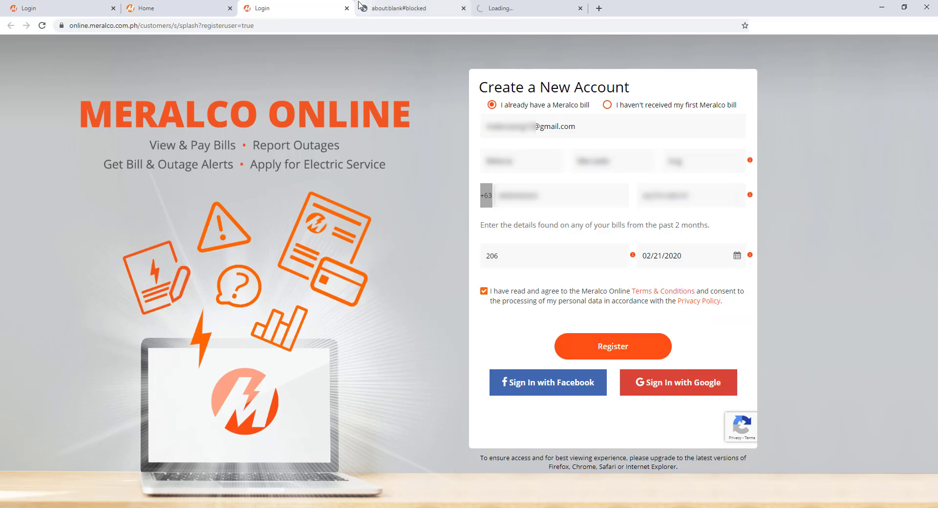
{"action": "left_click", "coordinate": [388, 9]}
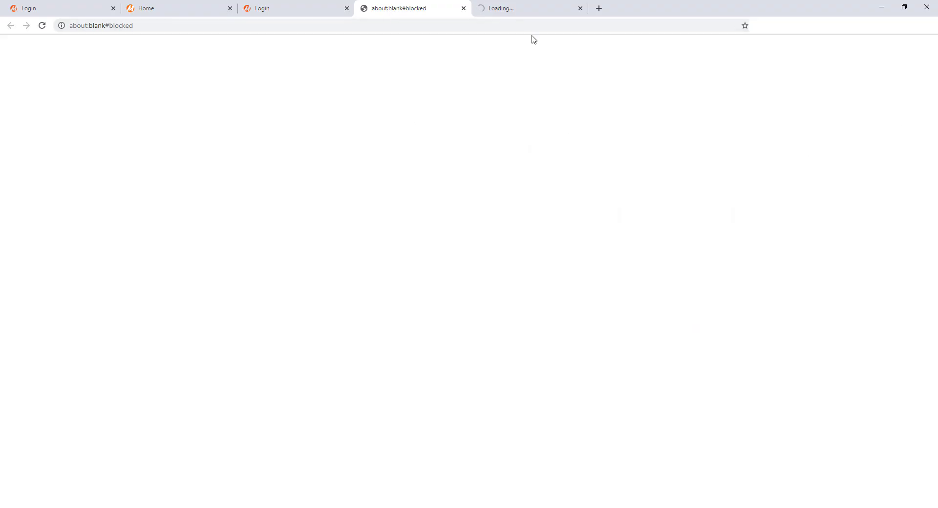
{"action": "left_click", "coordinate": [523, 8]}
{"action": "scroll", "coordinate": [525, 210], "scroll_direction": "down", "scroll_amount": 20}
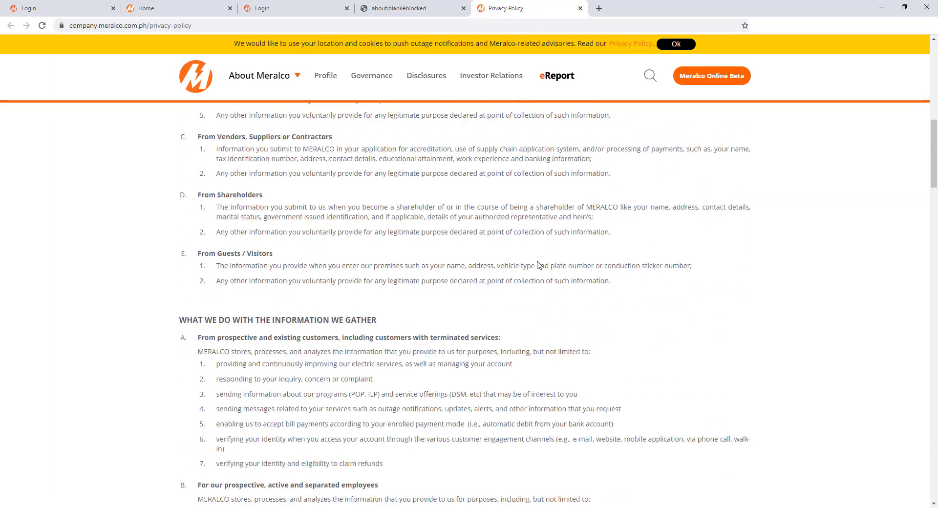
Read further through the privacy policy, close the blank tab, and return to the registration form.
{"action": "scroll", "coordinate": [529, 264], "scroll_direction": "down", "scroll_amount": 6}
{"action": "left_click", "coordinate": [466, 13]}
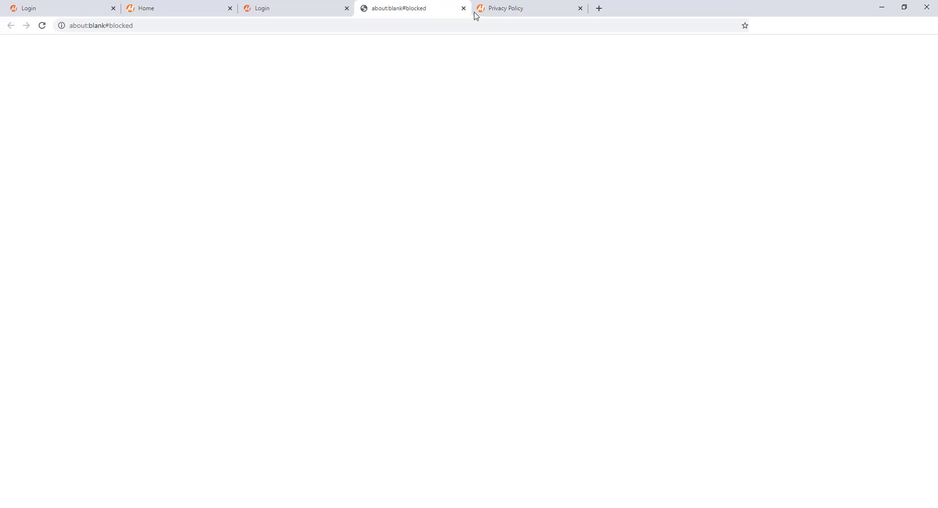
{"action": "left_click", "coordinate": [463, 9]}
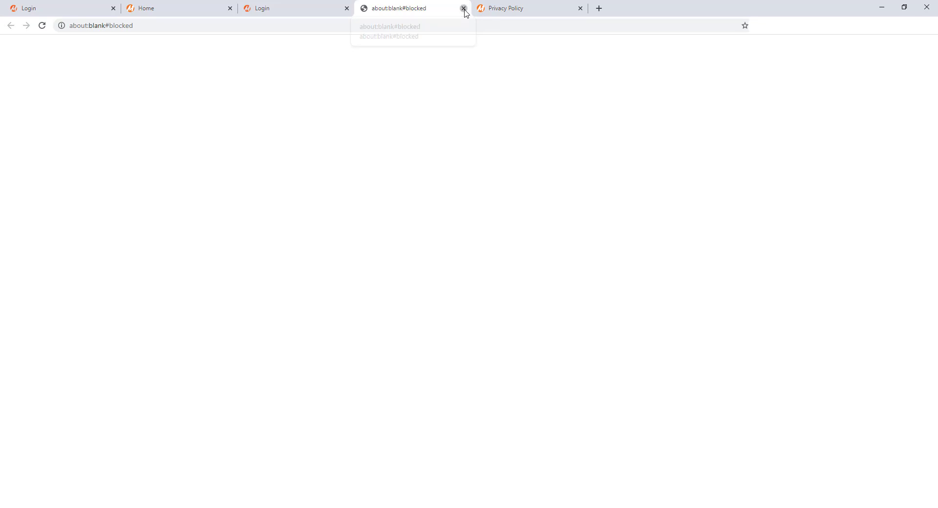
{"action": "left_click", "coordinate": [300, 10]}
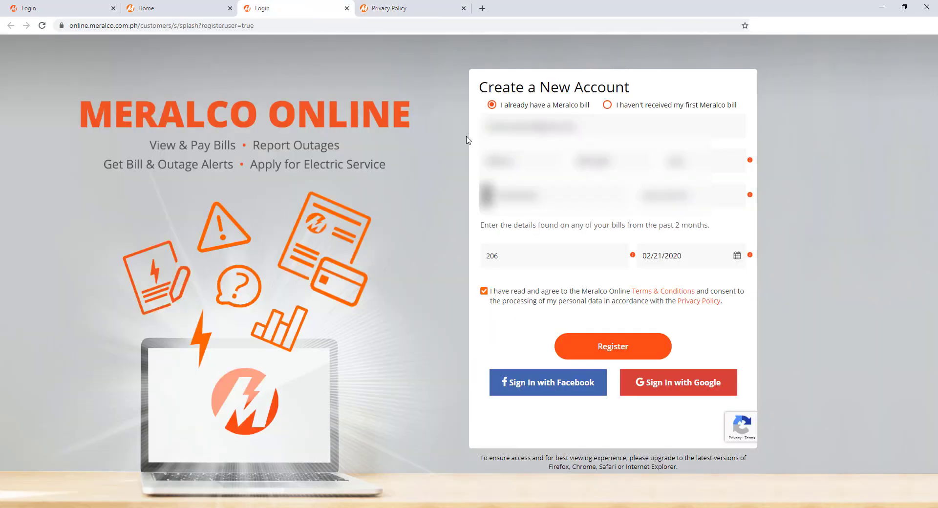
Try to open the Terms & Conditions link in a separate tab, and go back to the registration form.
{"action": "right_click", "coordinate": [666, 293]}
{"action": "left_click", "coordinate": [696, 299]}
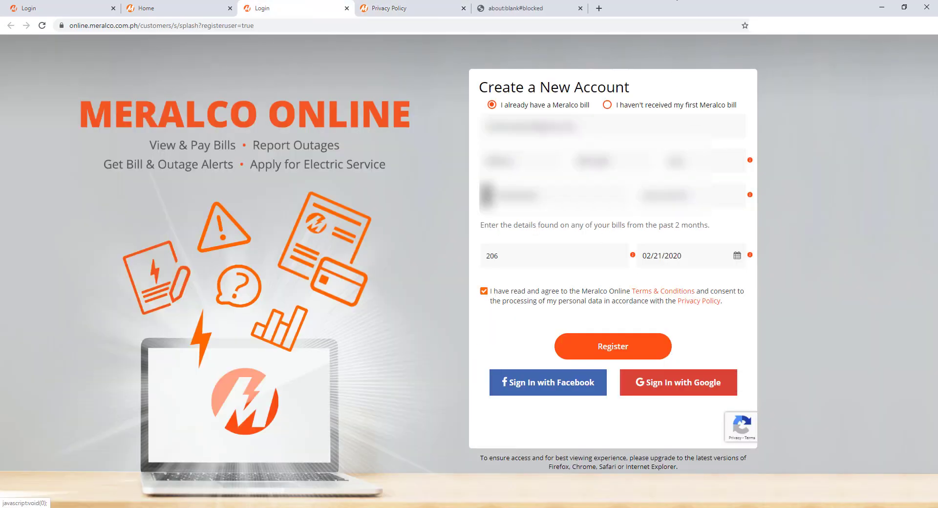
{"action": "left_click", "coordinate": [523, 8]}
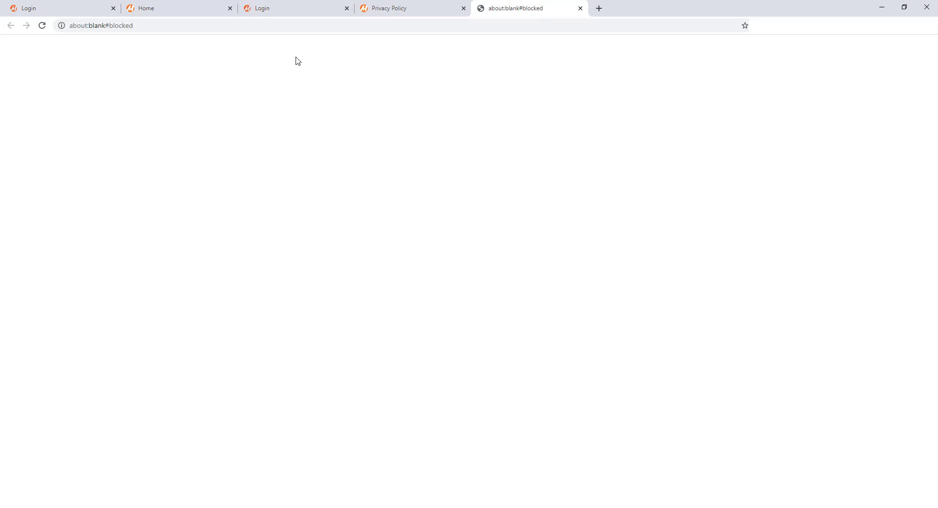
{"action": "left_click", "coordinate": [317, 9]}
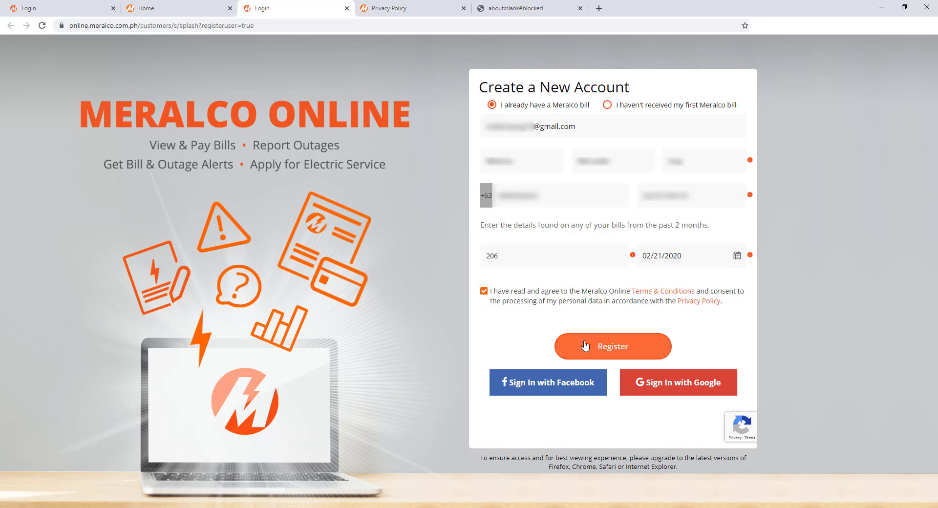
Submit the registration form, acknowledge the reminder to check the details, and submit it again.
{"action": "left_click", "coordinate": [608, 353]}
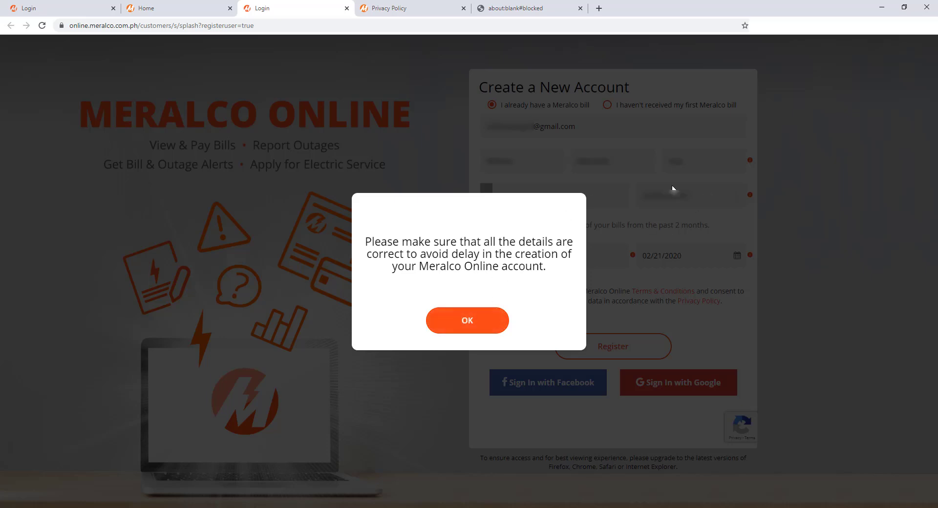
{"action": "left_click", "coordinate": [476, 326]}
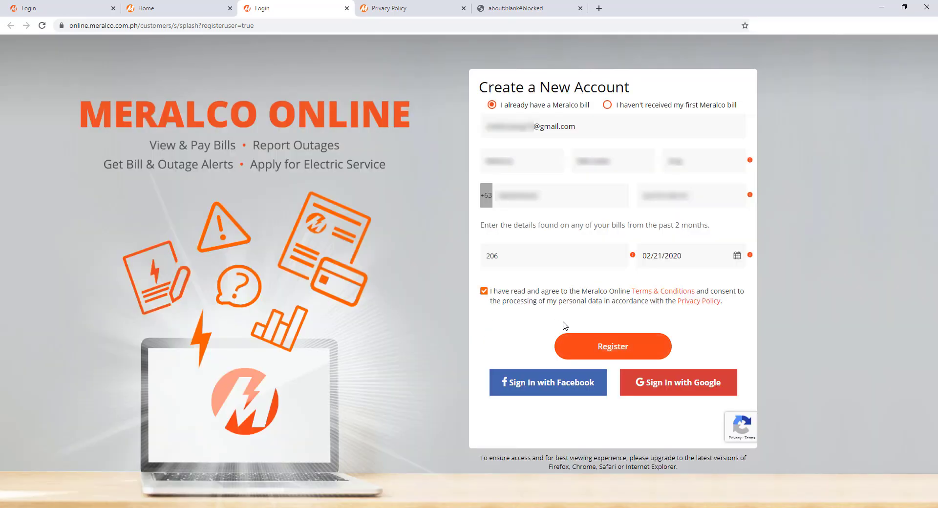
{"action": "left_click", "coordinate": [600, 348]}
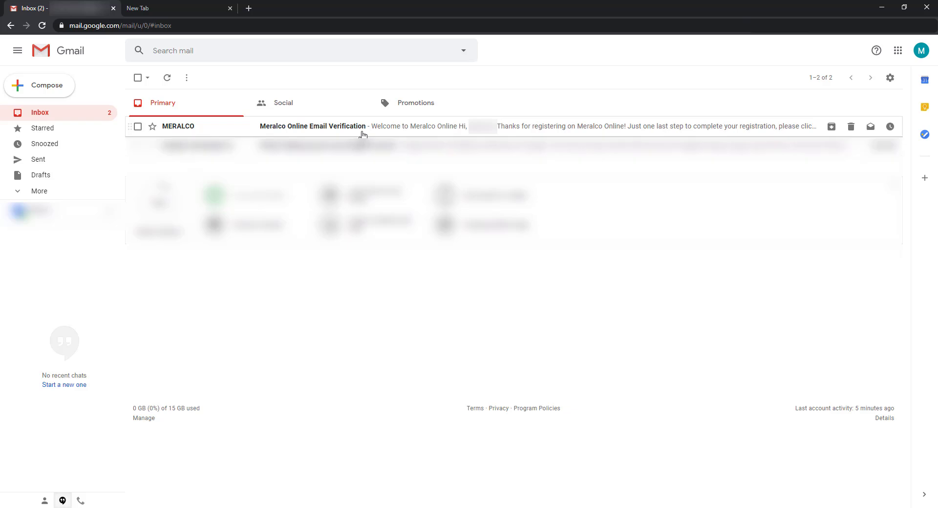
In Gmail, open the Meralco Online Email Verification message, check the link's expiry note, and follow the link to confirm the email address.
{"action": "left_click", "coordinate": [364, 133]}
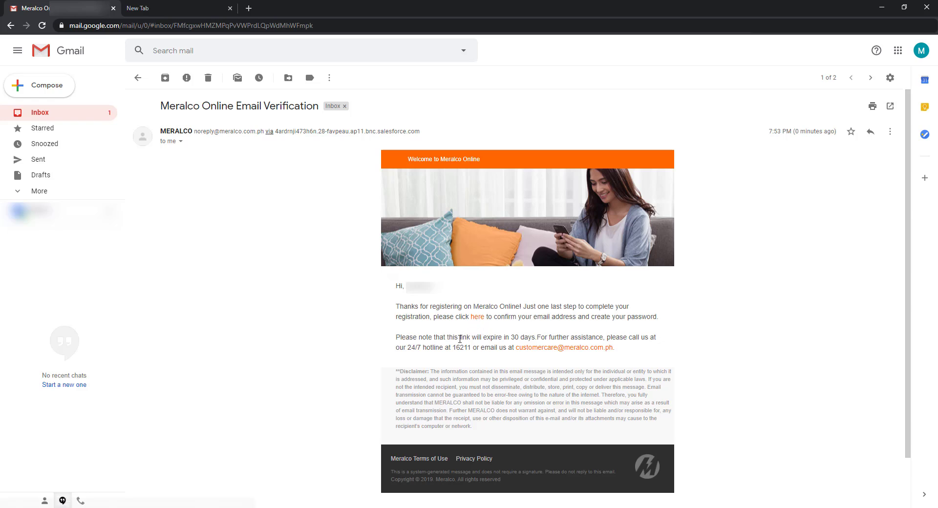
{"action": "left_click_drag", "start_coordinate": [445, 338], "coordinate": [531, 338]}
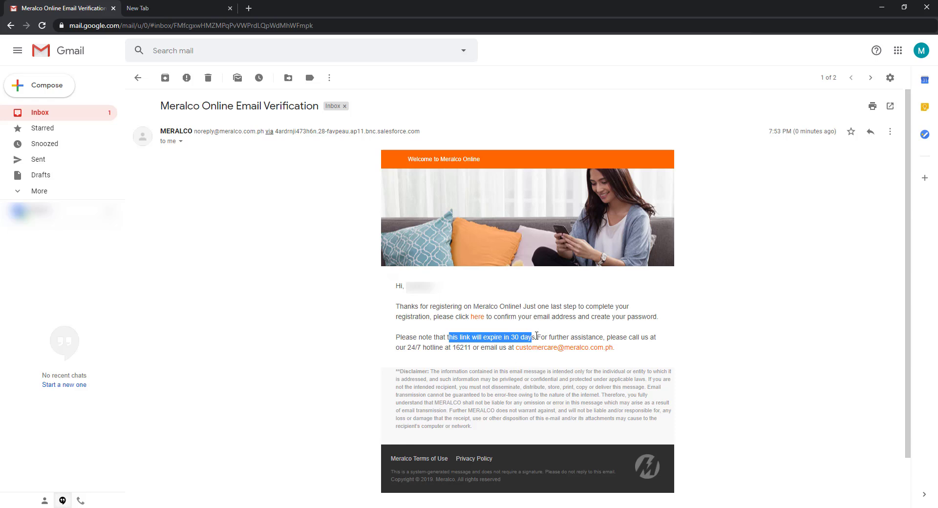
{"action": "left_click", "coordinate": [513, 338]}
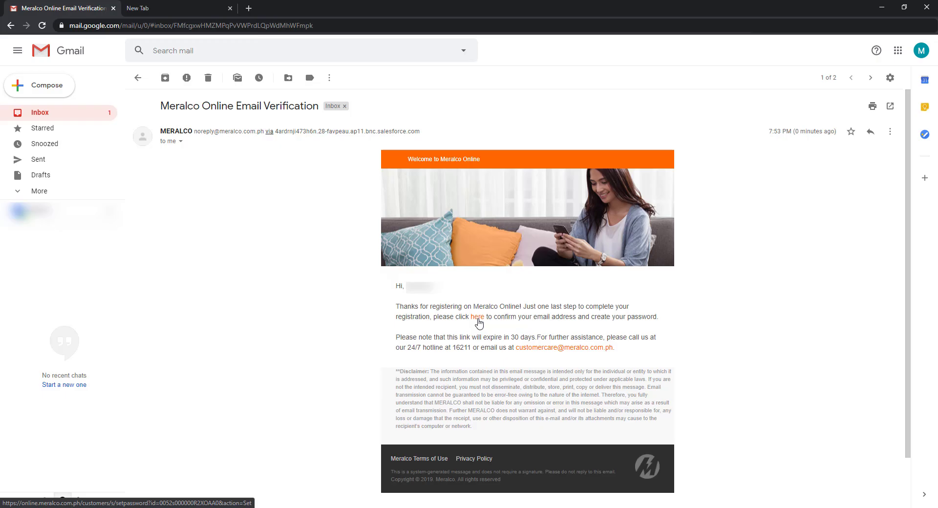
{"action": "left_click", "coordinate": [478, 317]}
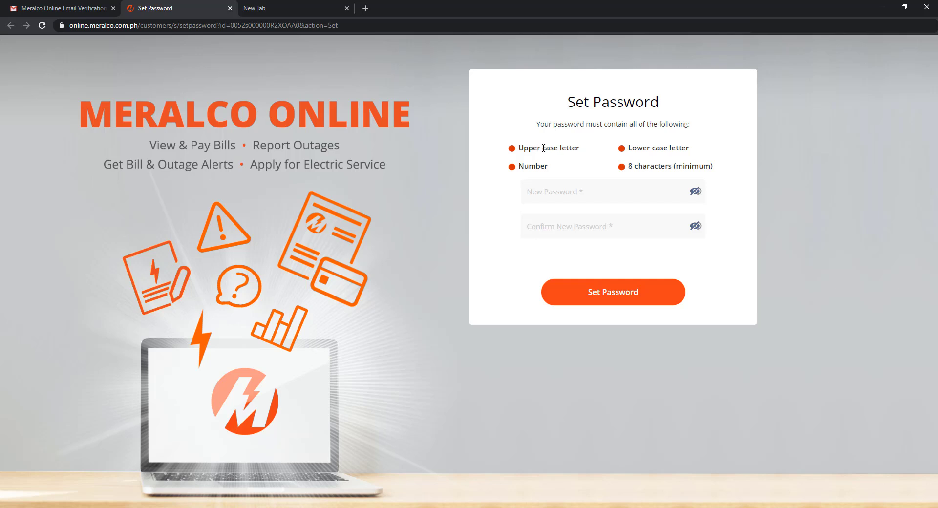
Review the password requirements, and enter a new account password and its confirmation.
{"action": "left_click_drag", "start_coordinate": [547, 166], "coordinate": [531, 167]}
{"action": "left_click_drag", "start_coordinate": [637, 148], "coordinate": [654, 151]}
{"action": "left_click", "coordinate": [550, 192]}
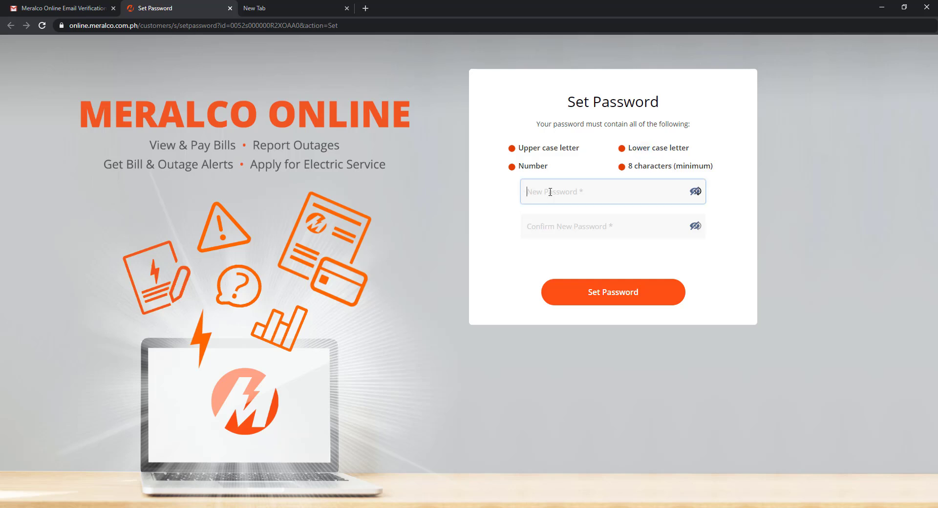
{"action": "type", "text": "•••••"}
{"action": "key", "text": "Tab"}
{"action": "key", "text": "ctrl+v"}
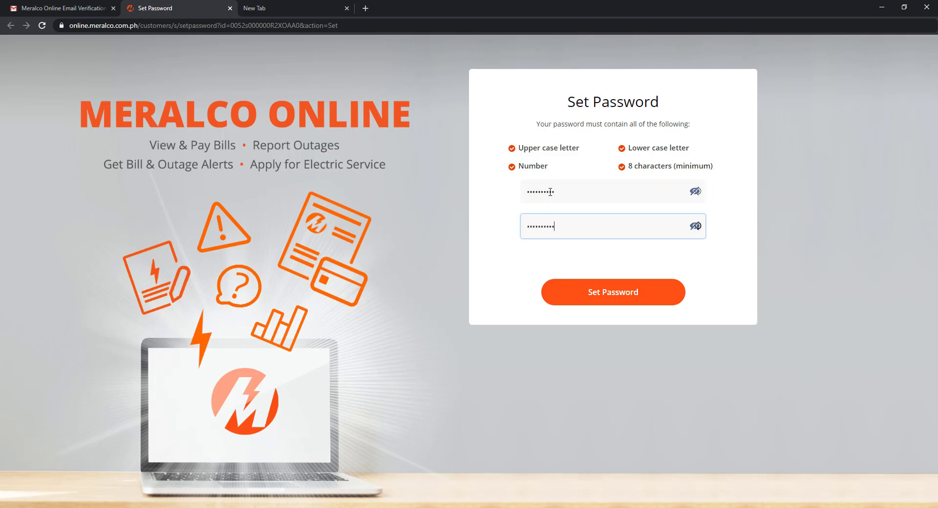
Reveal both password entries, check their characters against the password requirements, and hide them again.
{"action": "left_click", "coordinate": [690, 193]}
{"action": "left_click", "coordinate": [695, 225]}
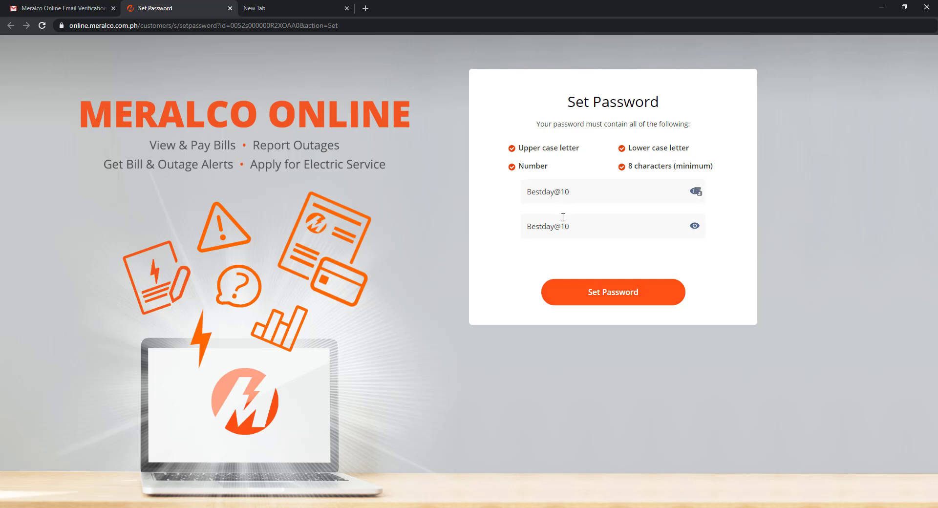
{"action": "left_click", "coordinate": [527, 193]}
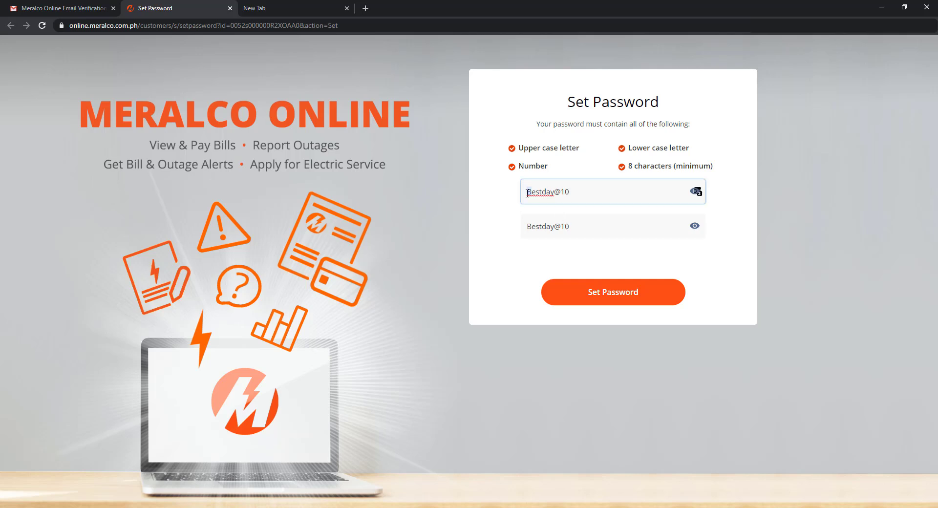
{"action": "left_click_drag", "start_coordinate": [550, 194], "coordinate": [535, 194]}
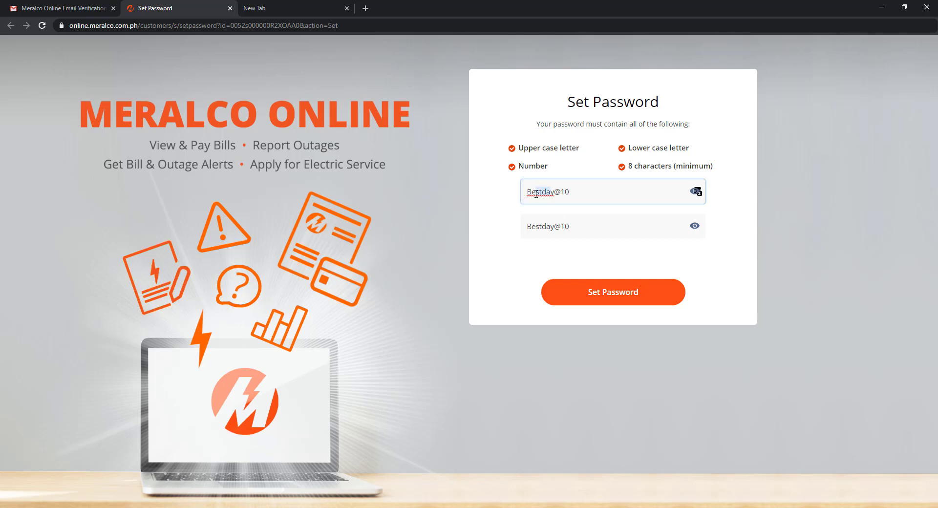
{"action": "left_click", "coordinate": [533, 228]}
{"action": "left_click", "coordinate": [554, 194]}
{"action": "left_click_drag", "start_coordinate": [570, 194], "coordinate": [563, 193]}
{"action": "left_click", "coordinate": [694, 192]}
{"action": "left_click", "coordinate": [695, 227]}
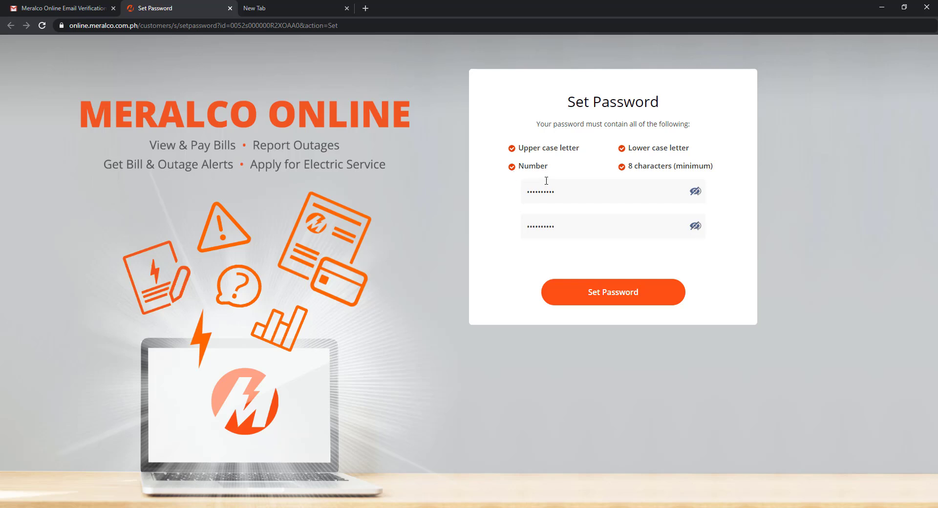
Clear both password fields, enter a different account password with its confirmation, and submit the Set Password form.
{"action": "left_click_drag", "start_coordinate": [558, 195], "coordinate": [500, 199]}
{"action": "key", "text": "BackSpace"}
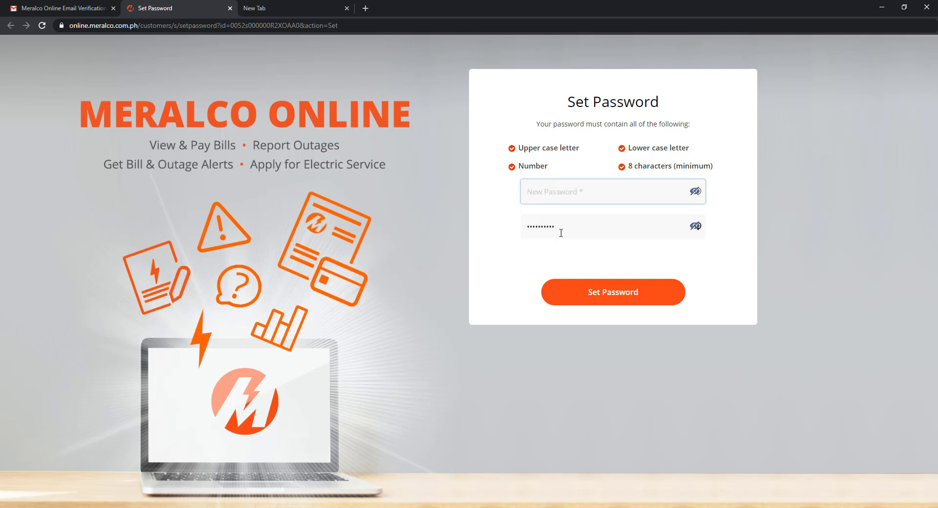
{"action": "left_click_drag", "start_coordinate": [558, 229], "coordinate": [508, 229]}
{"action": "key", "text": "BackSpace"}
{"action": "left_click", "coordinate": [563, 190]}
{"action": "type", "text": "•••••••••••"}
{"action": "key", "text": "Tab"}
{"action": "type", "text": "•••••••••••"}
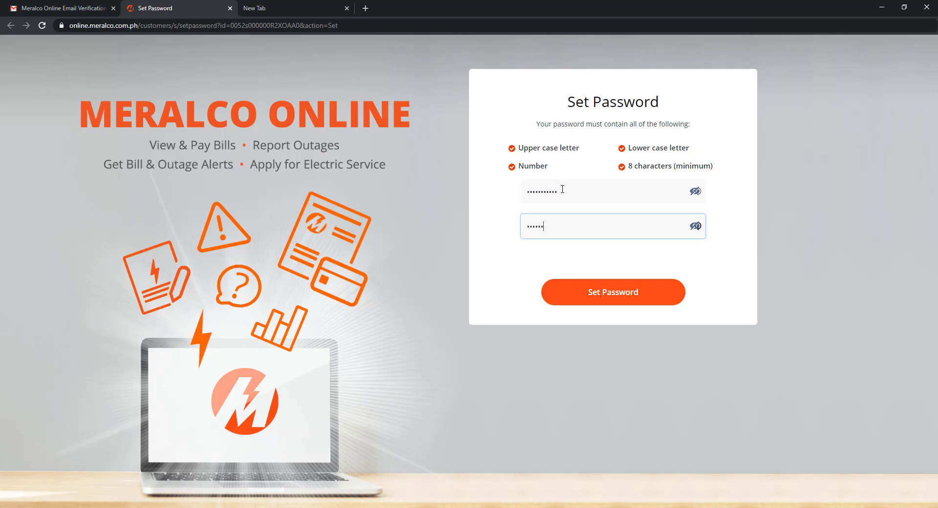
{"action": "left_click", "coordinate": [603, 293]}
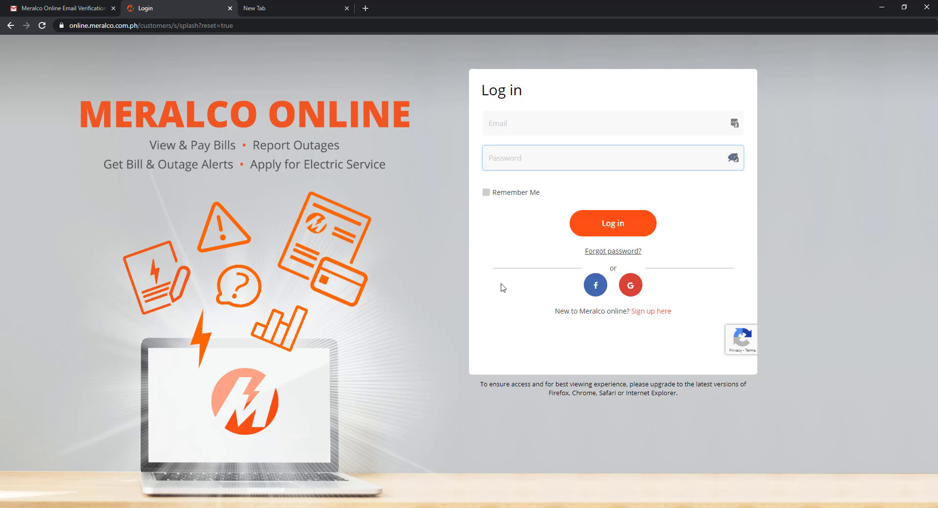
Enter the customer's email address and account password on the login form and try to log in.
{"action": "left_click", "coordinate": [507, 122]}
{"action": "type", "text": "@gmail.com"}
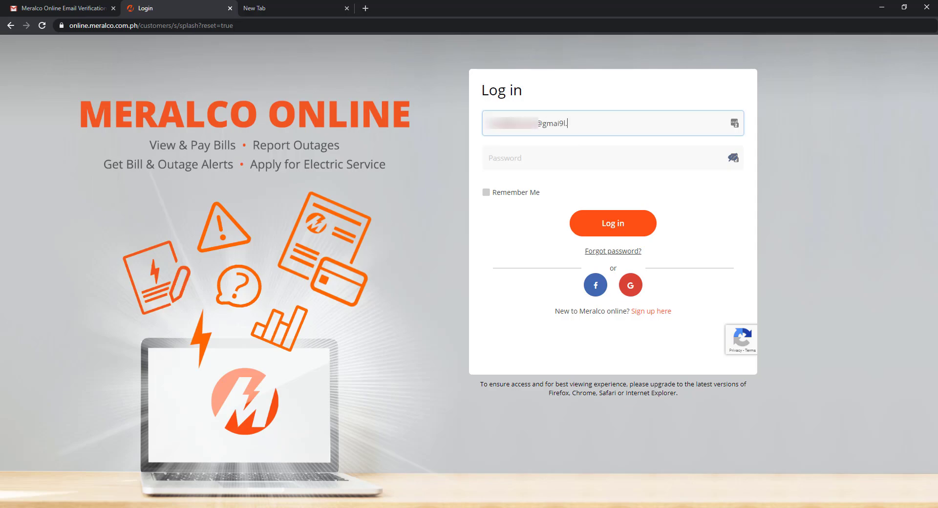
{"action": "key", "text": "Tab"}
{"action": "type", "text": "••••••••"}
{"action": "left_click", "coordinate": [603, 225]}
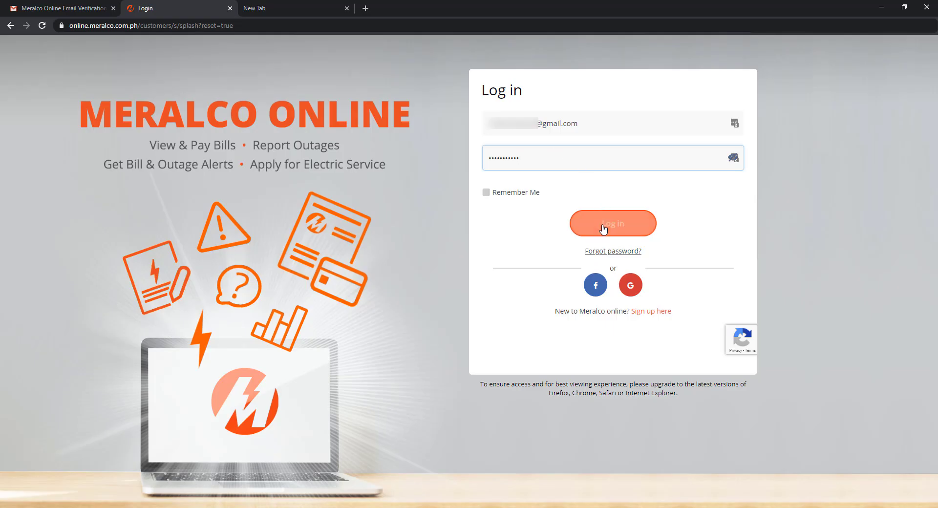
Clear the password field, re-enter the account password, and log in to the Meralco Online account.
{"action": "left_click_drag", "start_coordinate": [540, 160], "coordinate": [453, 165]}
{"action": "key", "text": "BackSpace"}
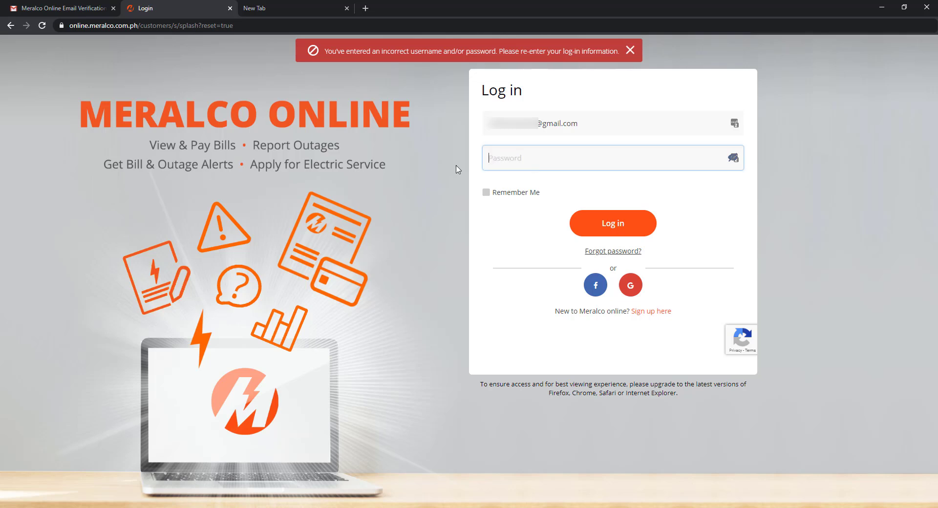
{"action": "type", "text": "•••••••••••"}
{"action": "left_click", "coordinate": [613, 224]}
{"action": "left_click", "coordinate": [613, 224]}
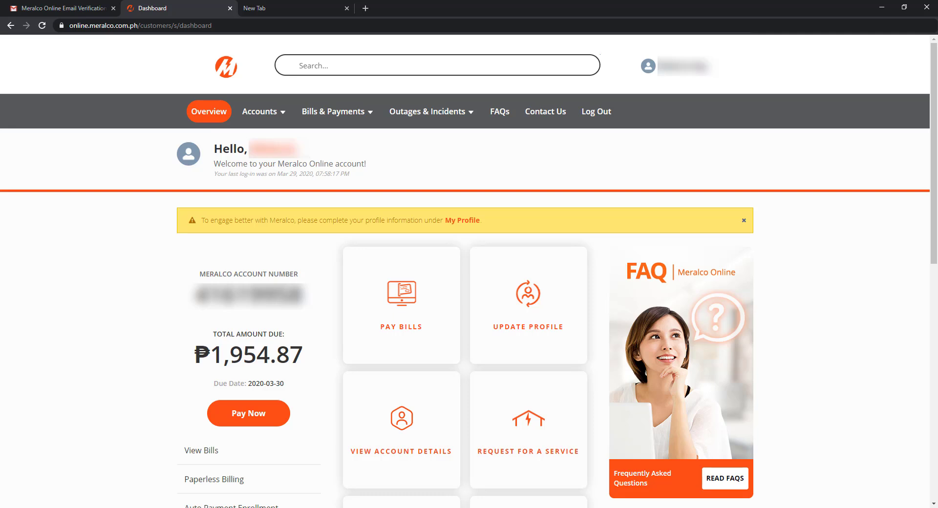
Compare today's date in the system calendar with the bill's due date, and open the payment page for the amount due.
{"action": "left_click", "coordinate": [900, 507]}
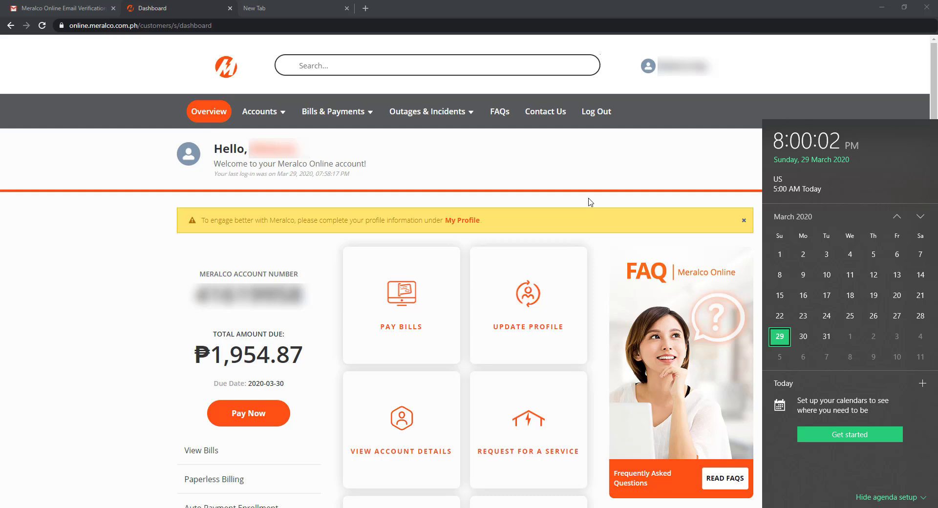
{"action": "left_click", "coordinate": [588, 199]}
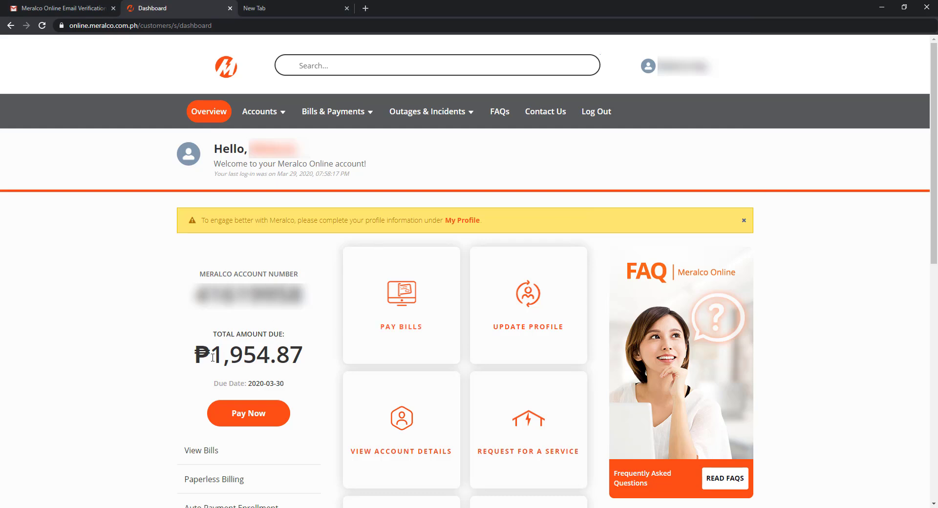
{"action": "left_click_drag", "start_coordinate": [213, 357], "coordinate": [249, 383]}
{"action": "scroll", "coordinate": [359, 355], "scroll_direction": "down", "scroll_amount": 2}
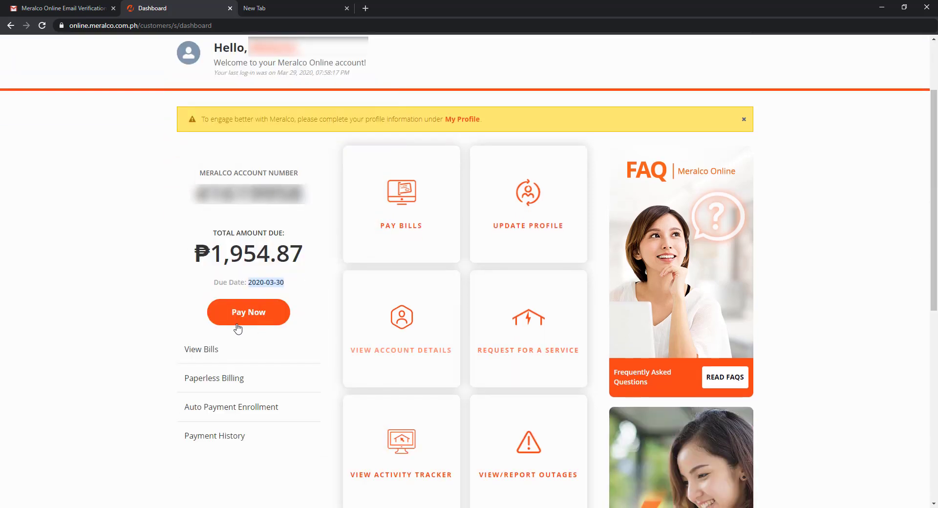
{"action": "left_click", "coordinate": [256, 322]}
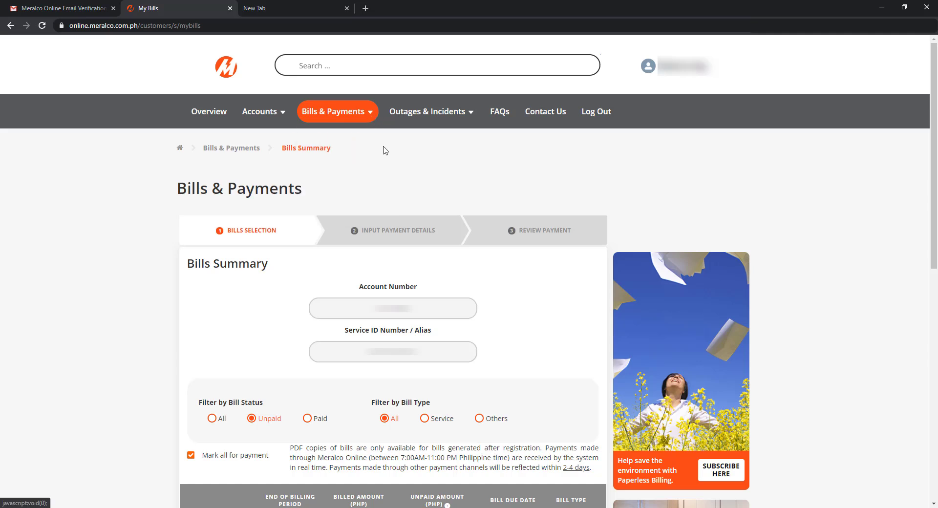
Open the Consumption Report and review the monthly kWh usage chart.
{"action": "mouse_move", "coordinate": [369, 115]}
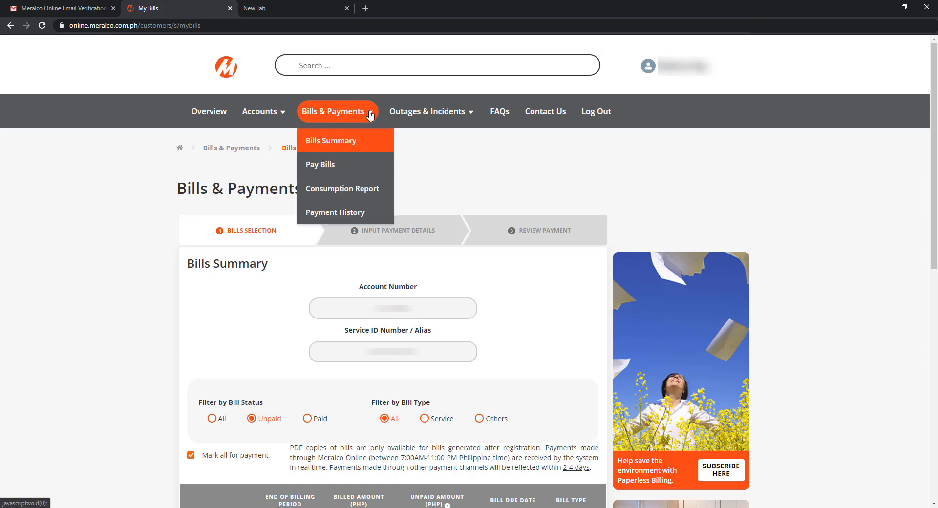
{"action": "left_click", "coordinate": [351, 195]}
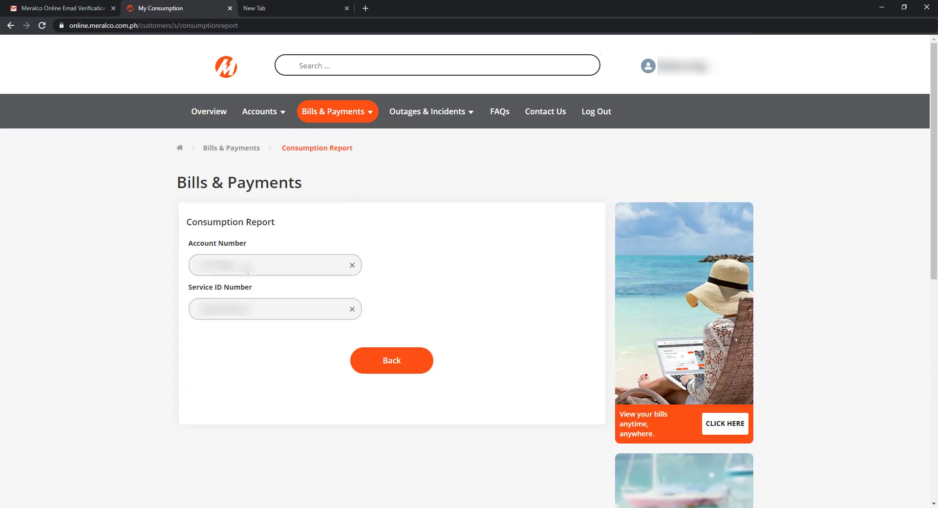
{"action": "scroll", "coordinate": [388, 396], "scroll_direction": "down", "scroll_amount": 1}
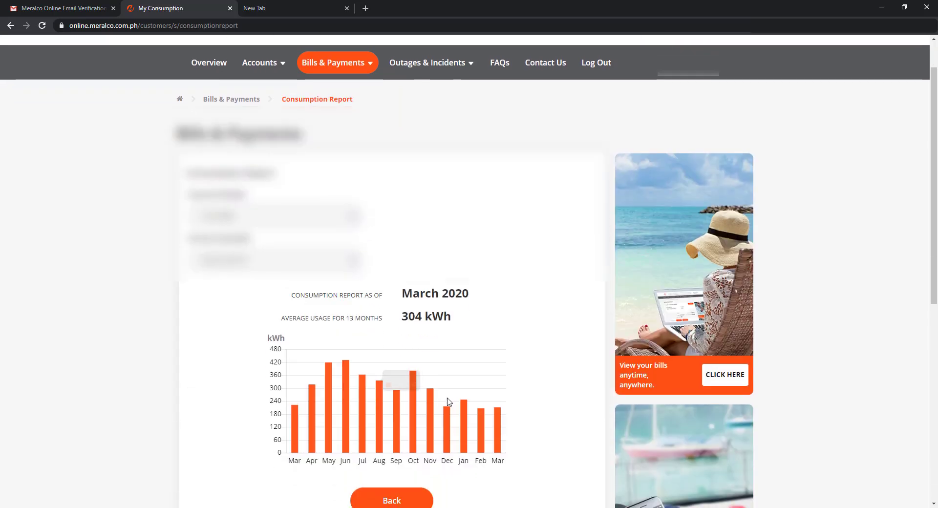
{"action": "scroll", "coordinate": [445, 416], "scroll_direction": "down", "scroll_amount": 2}
{"action": "scroll", "coordinate": [446, 415], "scroll_direction": "up", "scroll_amount": 3}
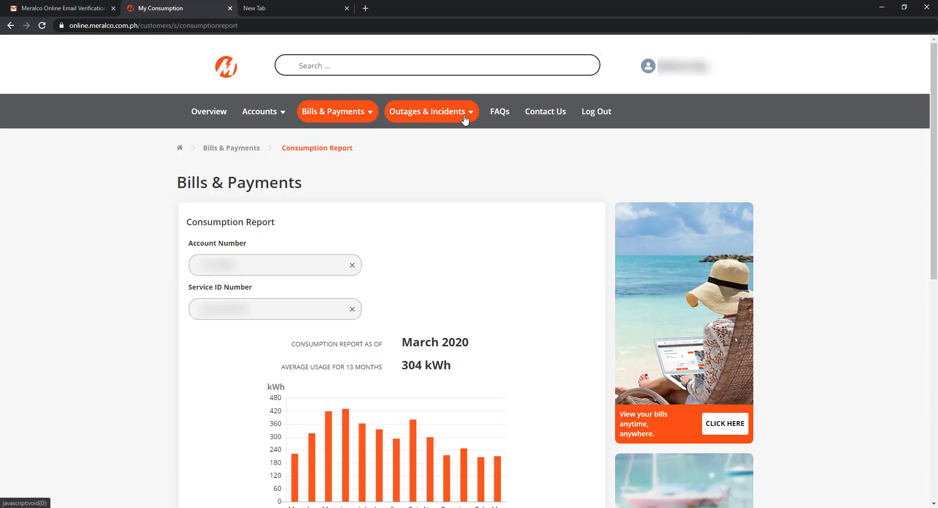
Open the outage map, examine the area around the service location, and return to the account overview.
{"action": "left_click", "coordinate": [464, 120]}
{"action": "left_click", "coordinate": [432, 141]}
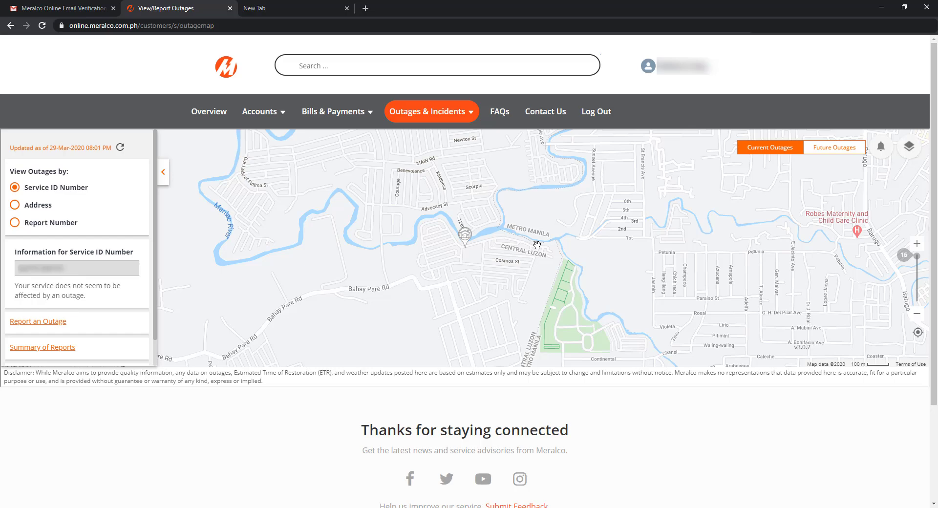
{"action": "left_click_drag", "start_coordinate": [565, 226], "coordinate": [583, 275]}
{"action": "scroll", "coordinate": [583, 275], "scroll_direction": "down", "scroll_amount": 4}
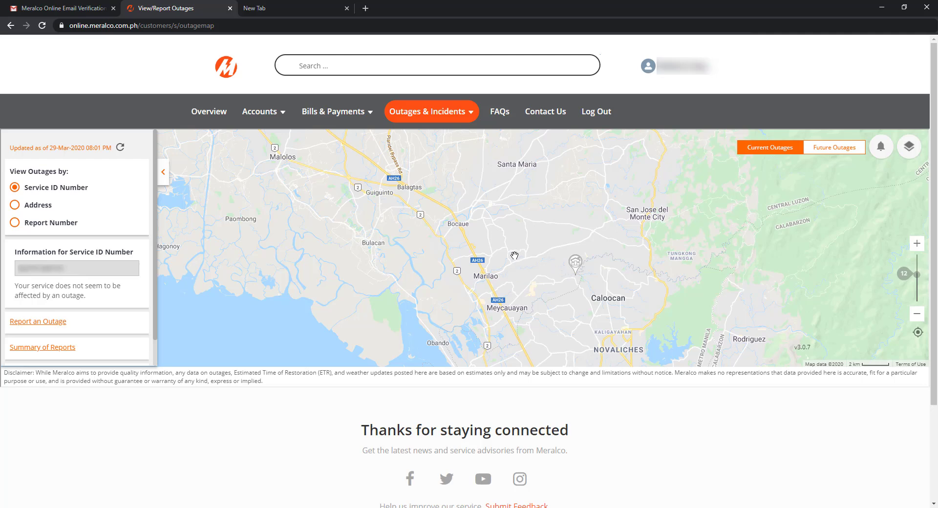
{"action": "left_click", "coordinate": [220, 121]}
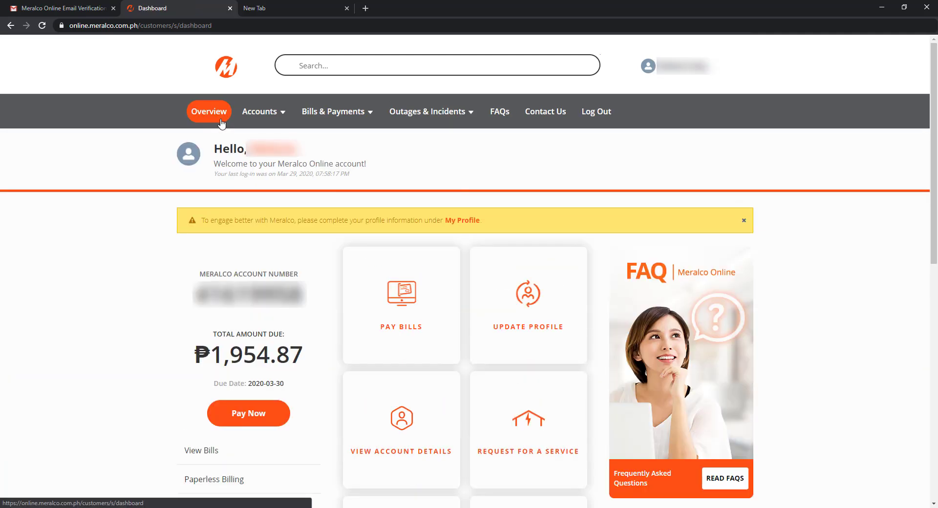